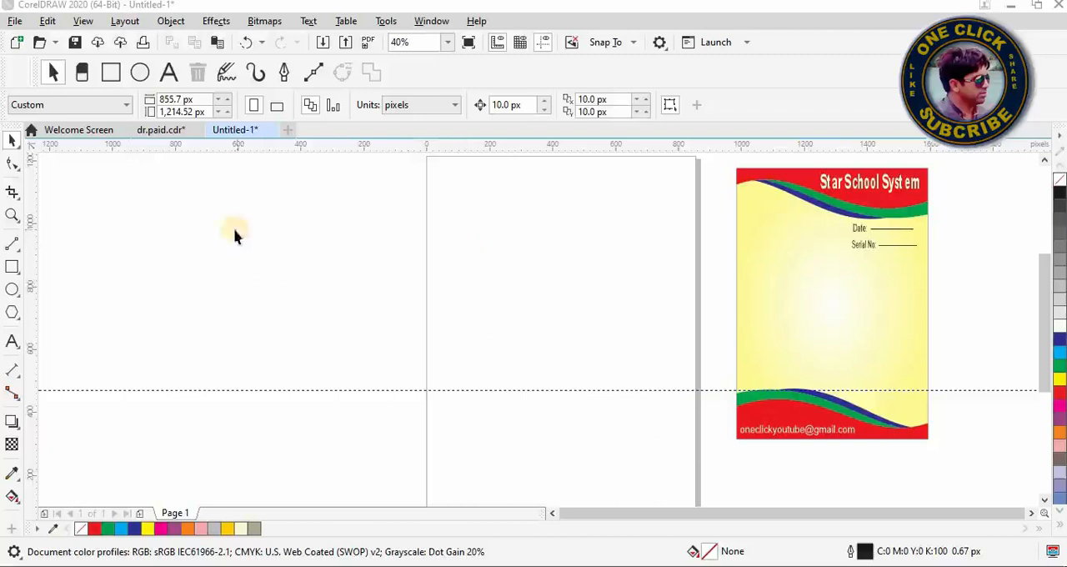
# Step: Draw a rectangle about 654 px wide and 940 px high inside the blank page
pyautogui.click(12, 268)
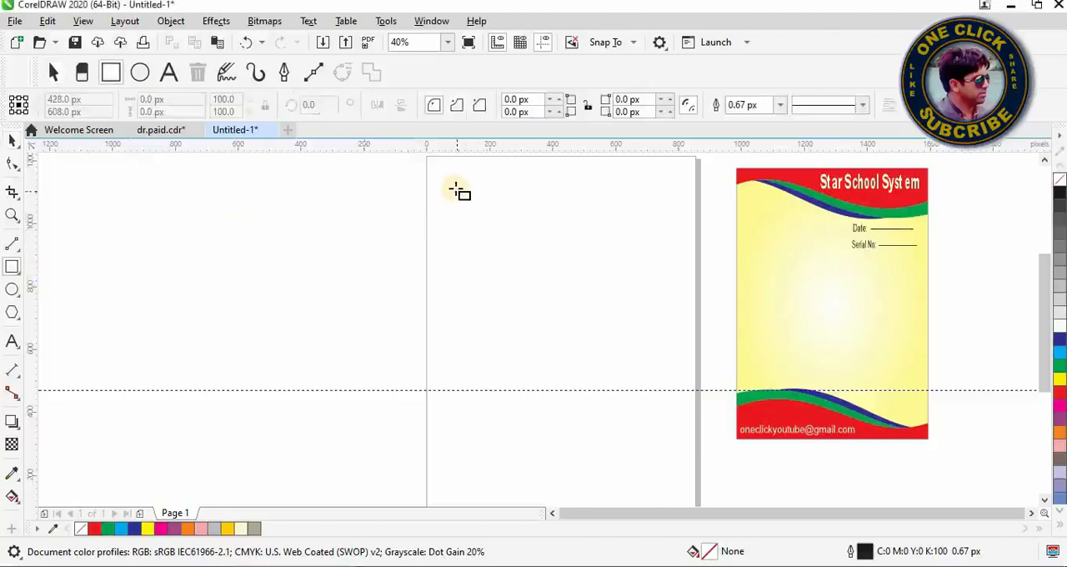
pyautogui.moveTo(457, 189)
pyautogui.mouseDown()
pyautogui.moveTo(525, 231)
pyautogui.moveTo(639, 351)
pyautogui.moveTo(657, 401)
pyautogui.moveTo(661, 485)
pyautogui.mouseUp()
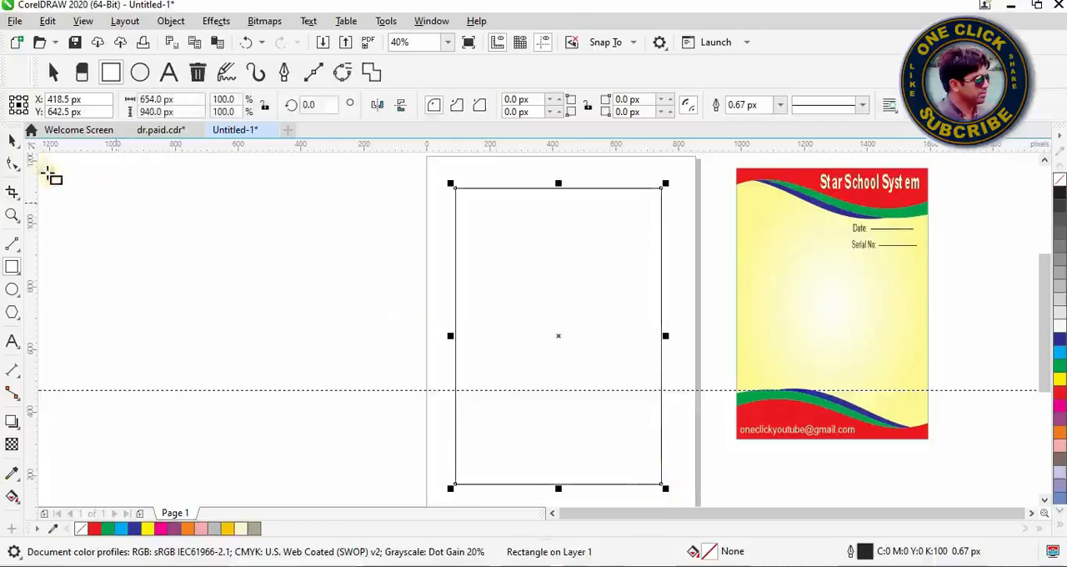
pyautogui.click(13, 142)
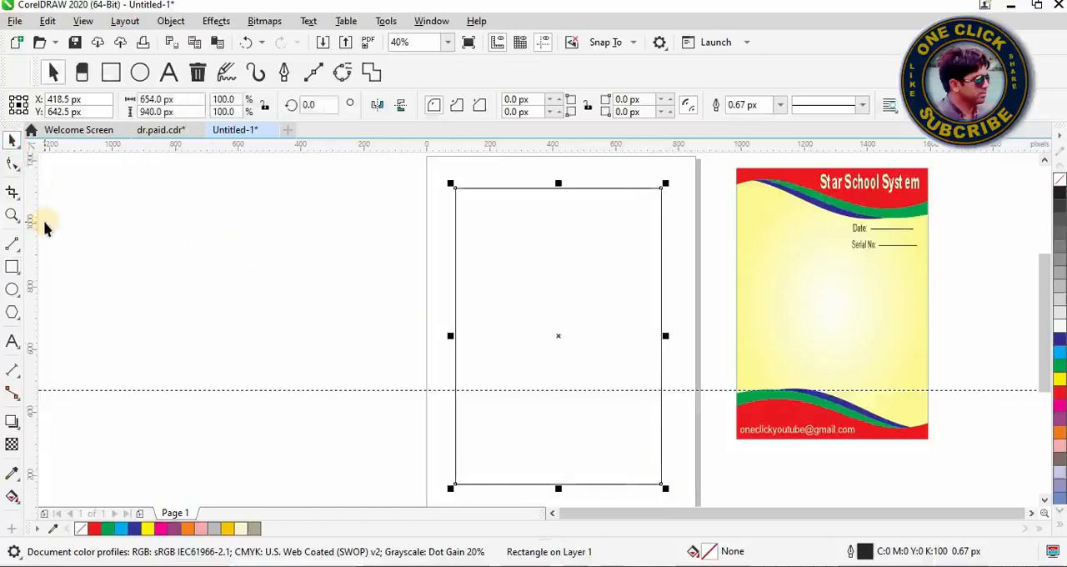
# Step: Delete the horizontal guideline that crosses the page
pyautogui.click(127, 390)
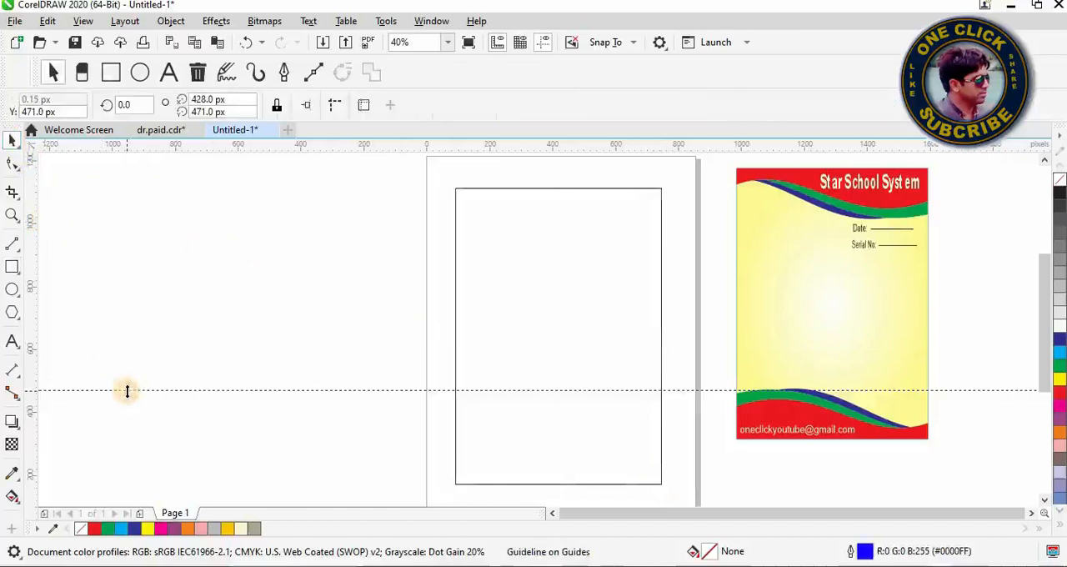
pyautogui.rightClick(127, 391)
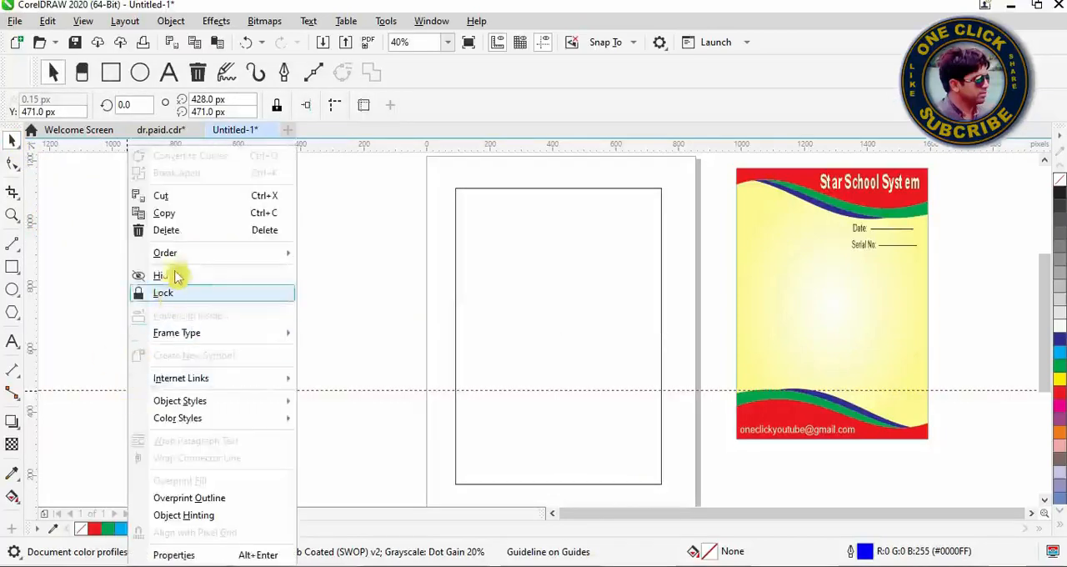
pyautogui.click(167, 230)
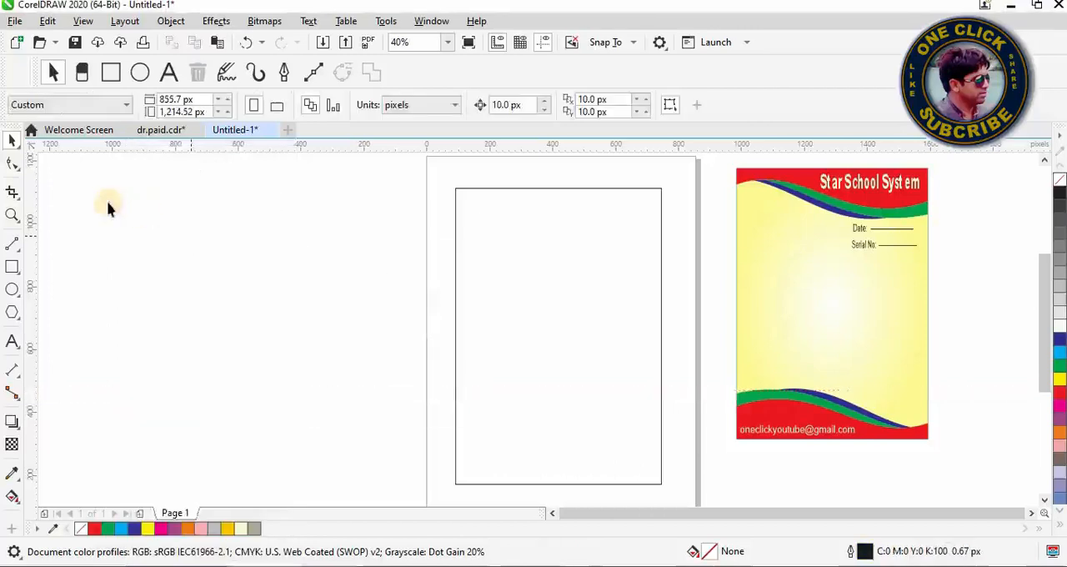
# Step: Draw a horizontal 2-point line about 735 px long across the rectangle's lower part and move it down to about Y 319.5 px
pyautogui.click(19, 251)
pyautogui.click(64, 268)
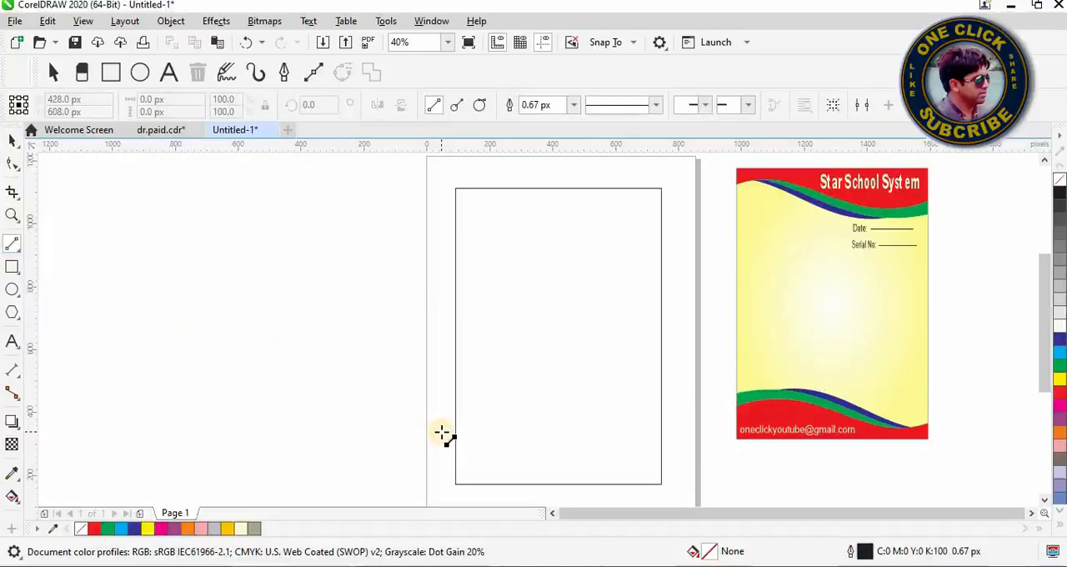
pyautogui.moveTo(436, 422); pyautogui.dragTo(670, 435)
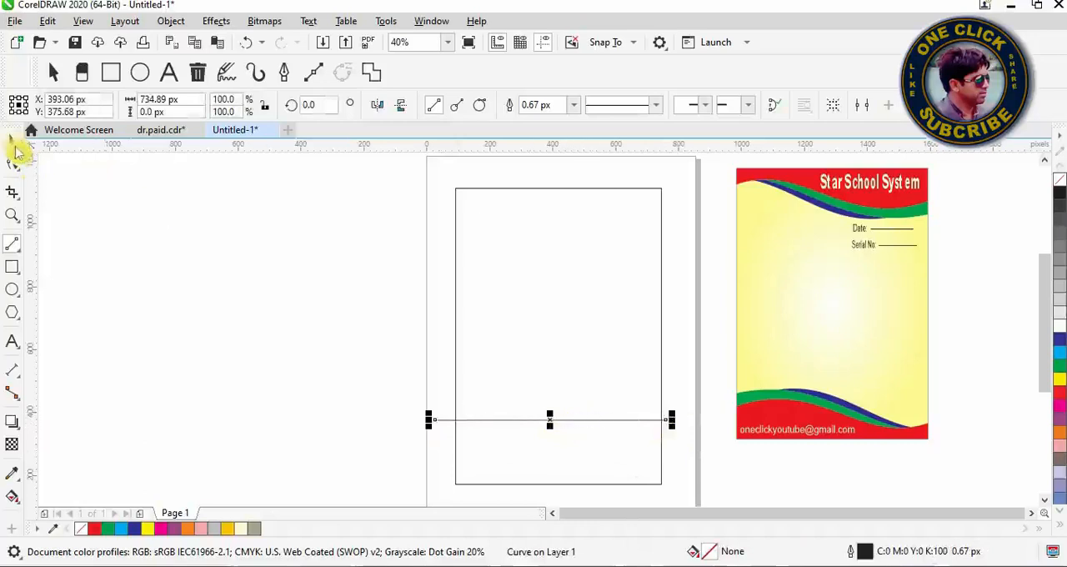
pyautogui.click(14, 144)
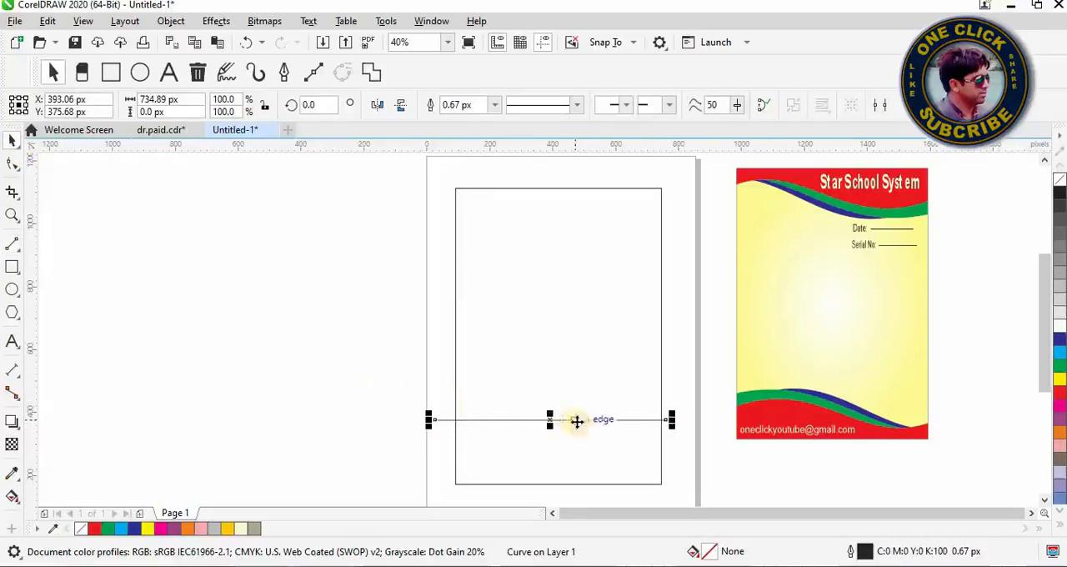
pyautogui.moveTo(577, 419)
pyautogui.mouseDown()
pyautogui.moveTo(593, 426)
pyautogui.moveTo(583, 438)
pyautogui.mouseUp()
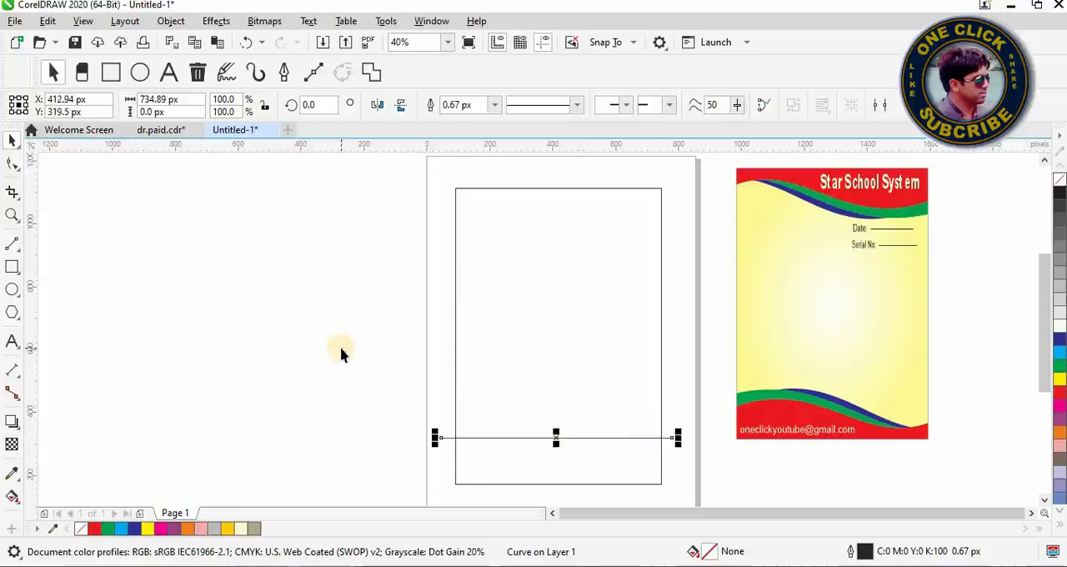
# Step: Convert the line to a curve and shape it into a wave rising on the left and dipping on the right, with both ends slightly lowered
pyautogui.click(20, 174)
pyautogui.click(77, 171)
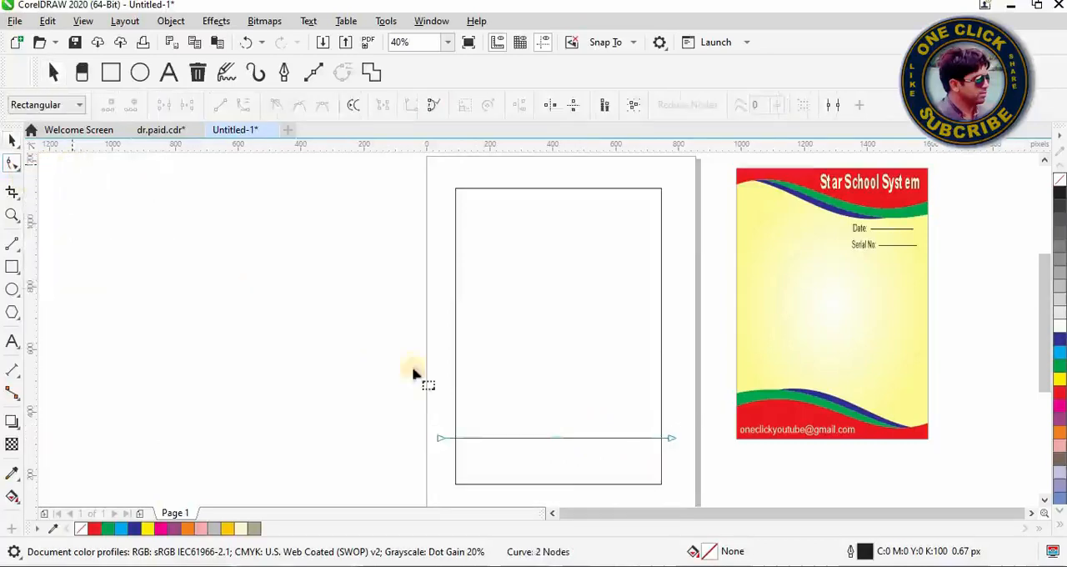
pyautogui.click(671, 438)
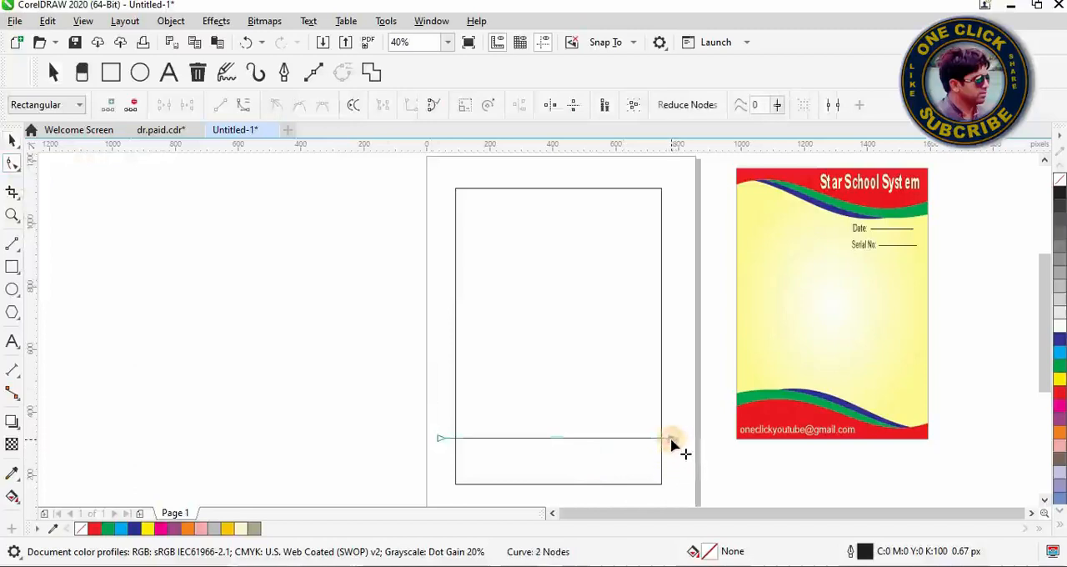
pyautogui.click(248, 107)
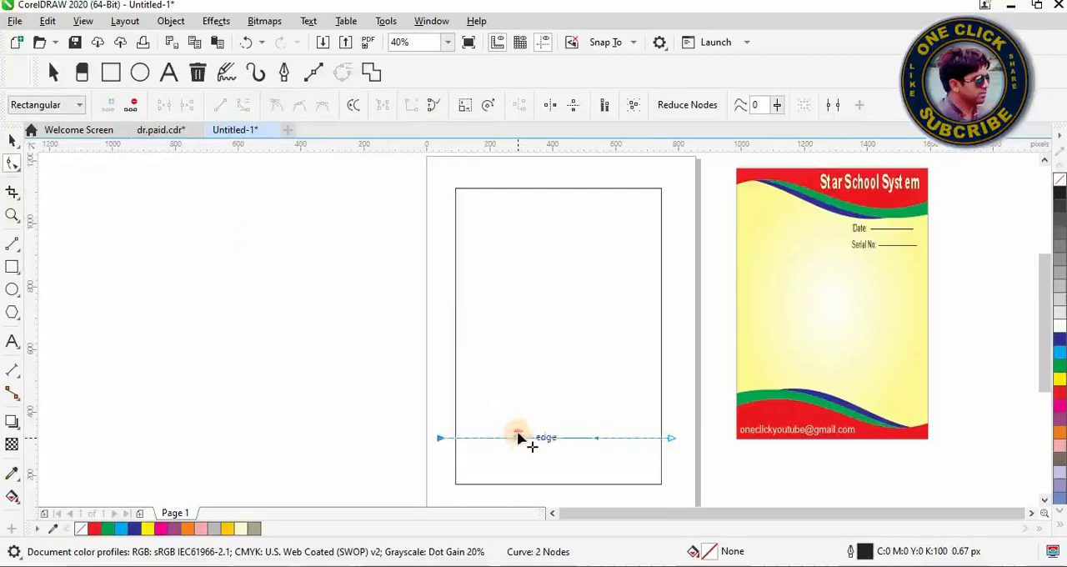
pyautogui.moveTo(517, 438); pyautogui.dragTo(606, 486)
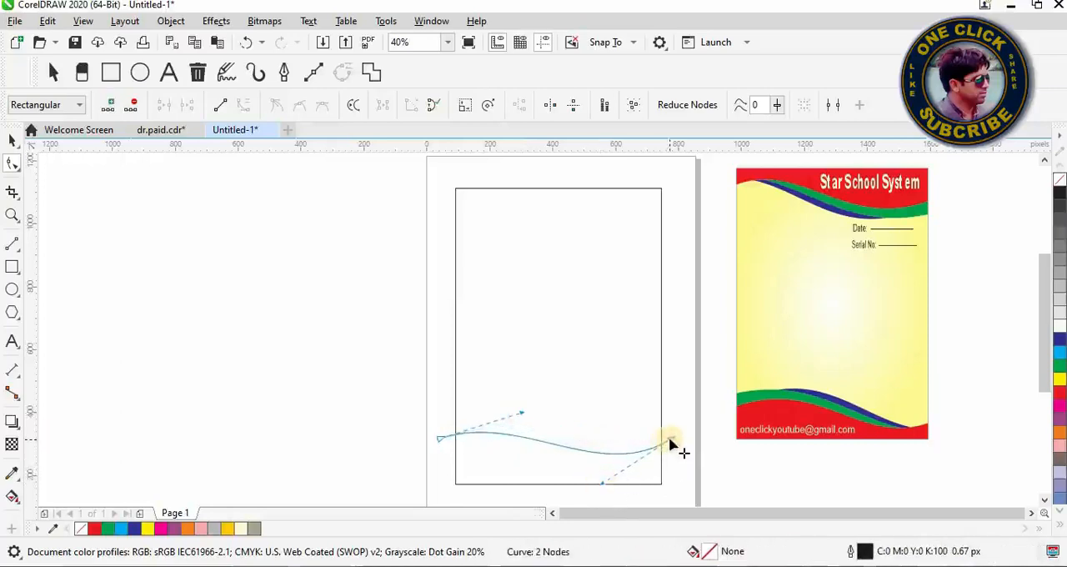
pyautogui.moveTo(670, 443); pyautogui.dragTo(678, 457)
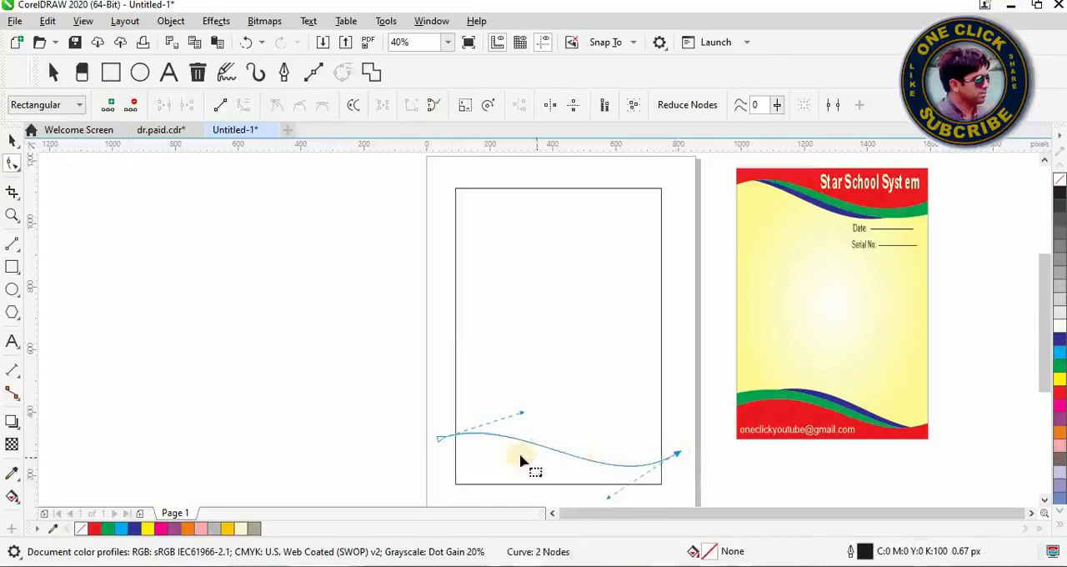
pyautogui.moveTo(518, 414); pyautogui.dragTo(526, 398)
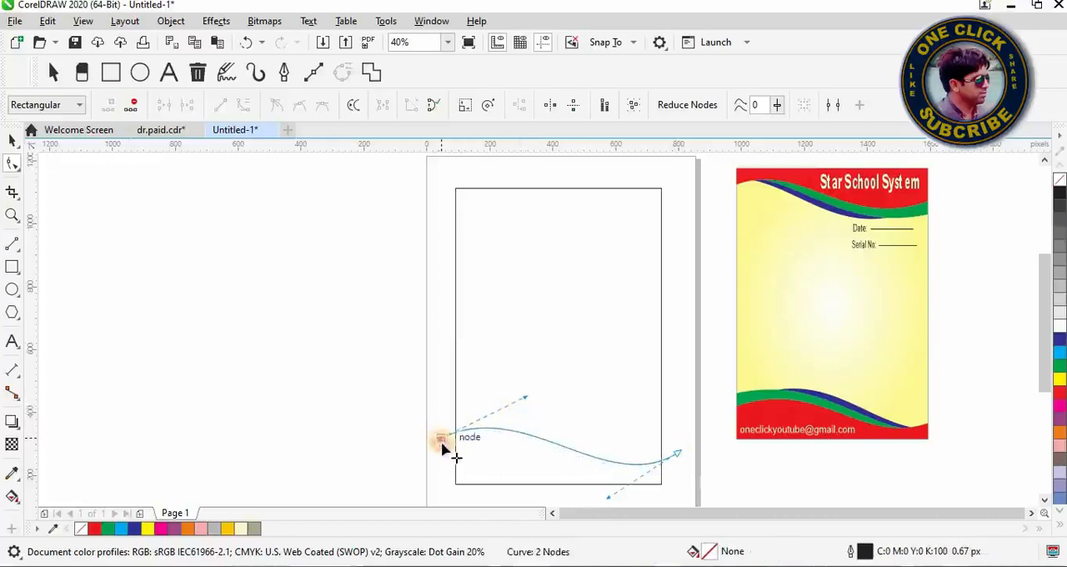
pyautogui.moveTo(442, 447); pyautogui.dragTo(443, 448)
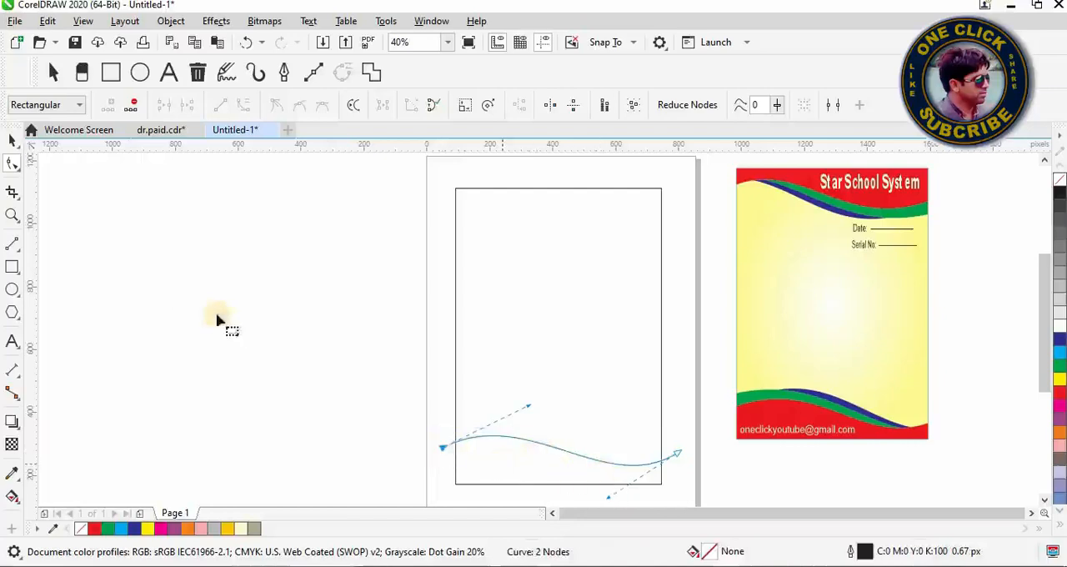
# Step: Smart-fill the rectangle area below the wave with red (C0 M100 Y100 K0) and no outline
pyautogui.click(18, 503)
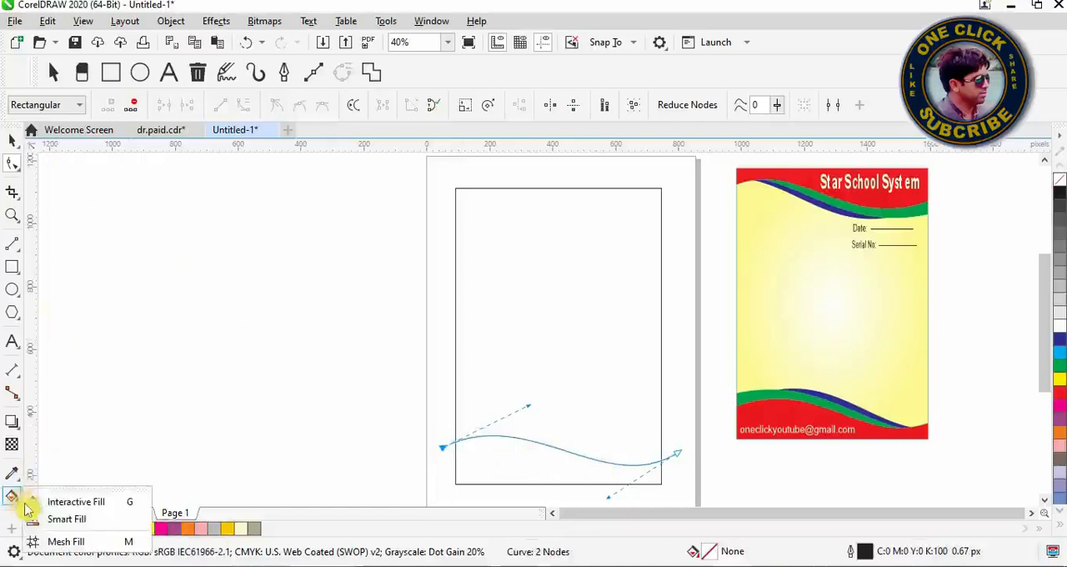
pyautogui.click(74, 520)
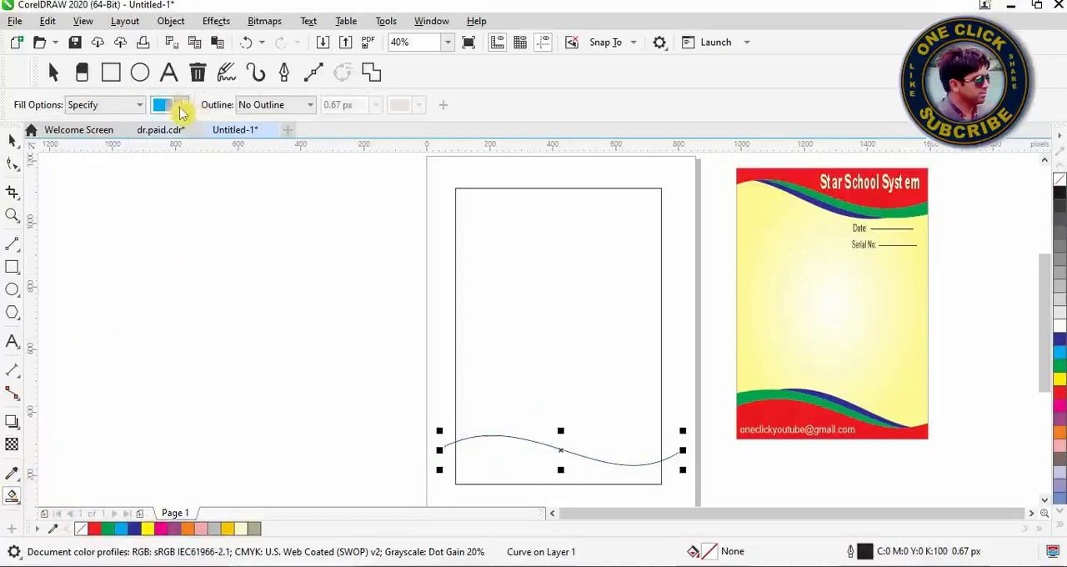
pyautogui.click(181, 108)
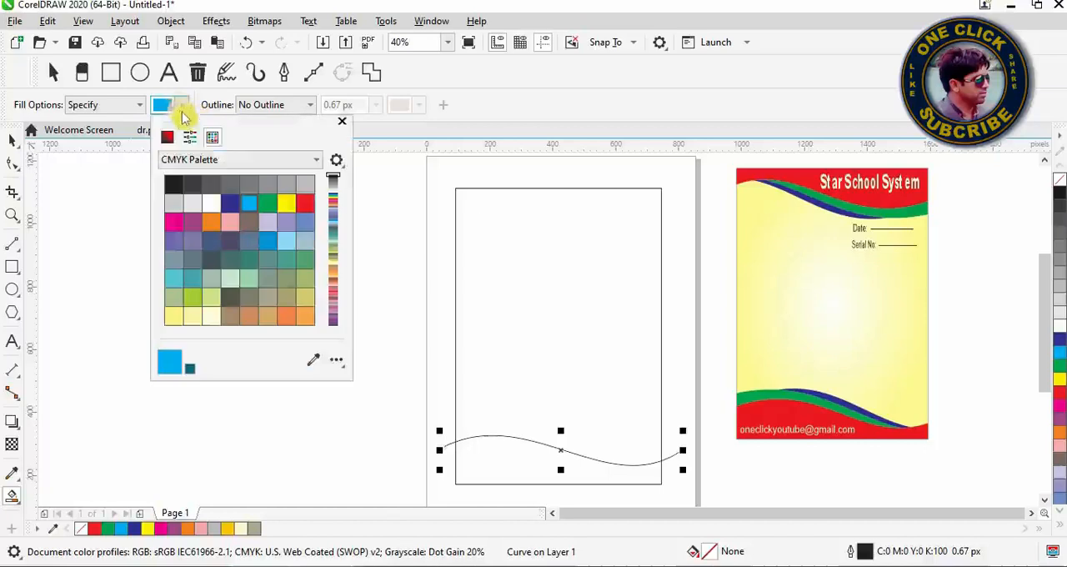
pyautogui.click(313, 360)
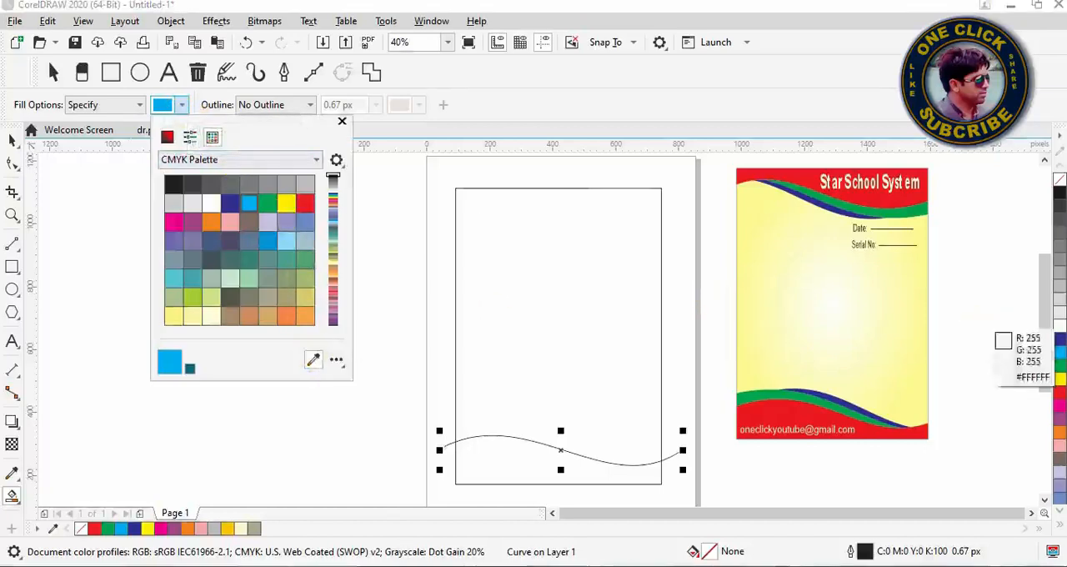
pyautogui.click(1061, 399)
pyautogui.click(509, 468)
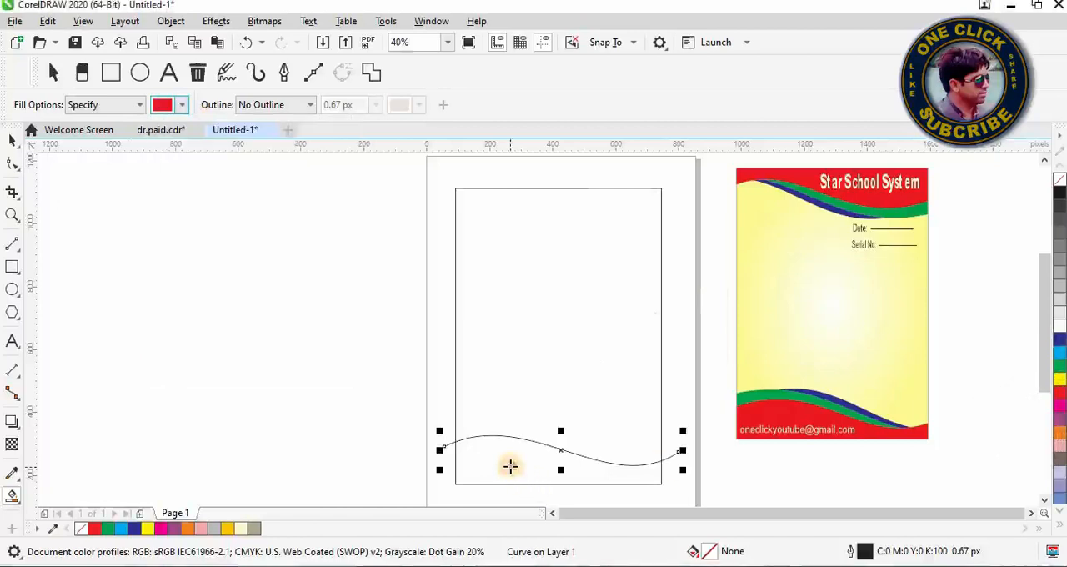
pyautogui.click(510, 465)
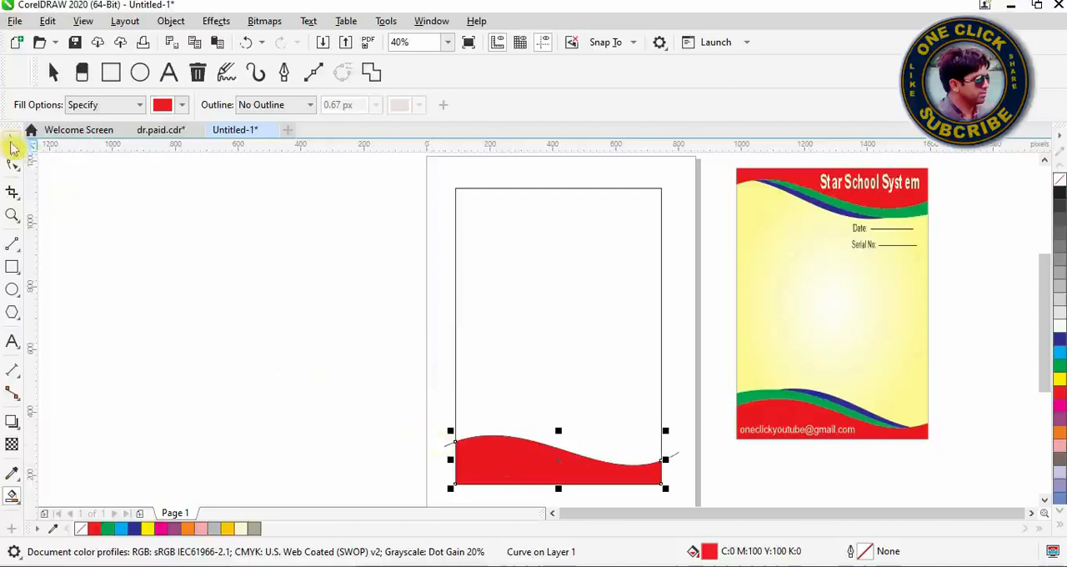
# Step: Delete the wavy construction line along the red shape's upper edge
pyautogui.click(12, 143)
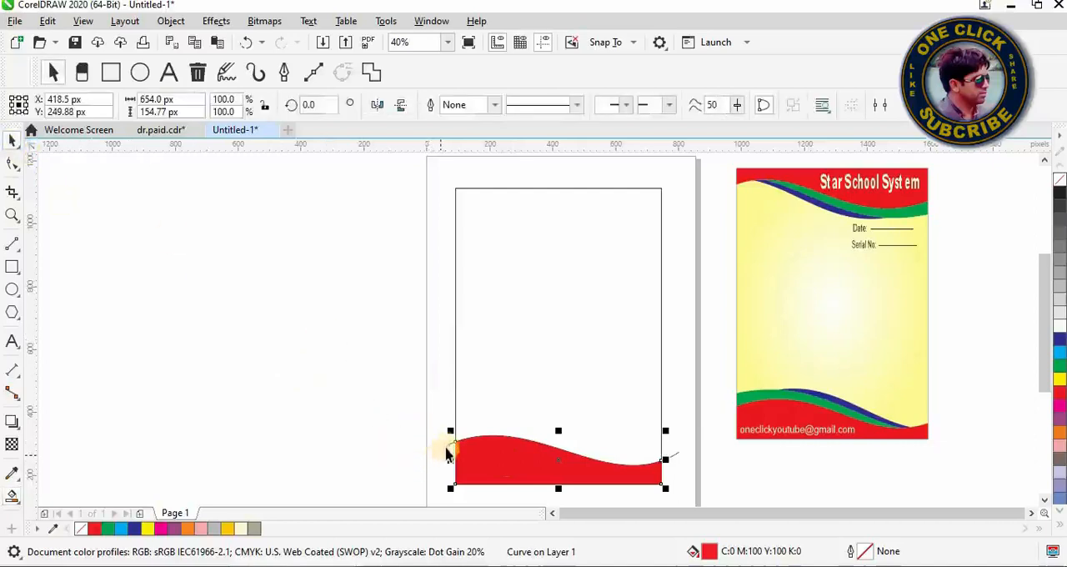
pyautogui.click(445, 443)
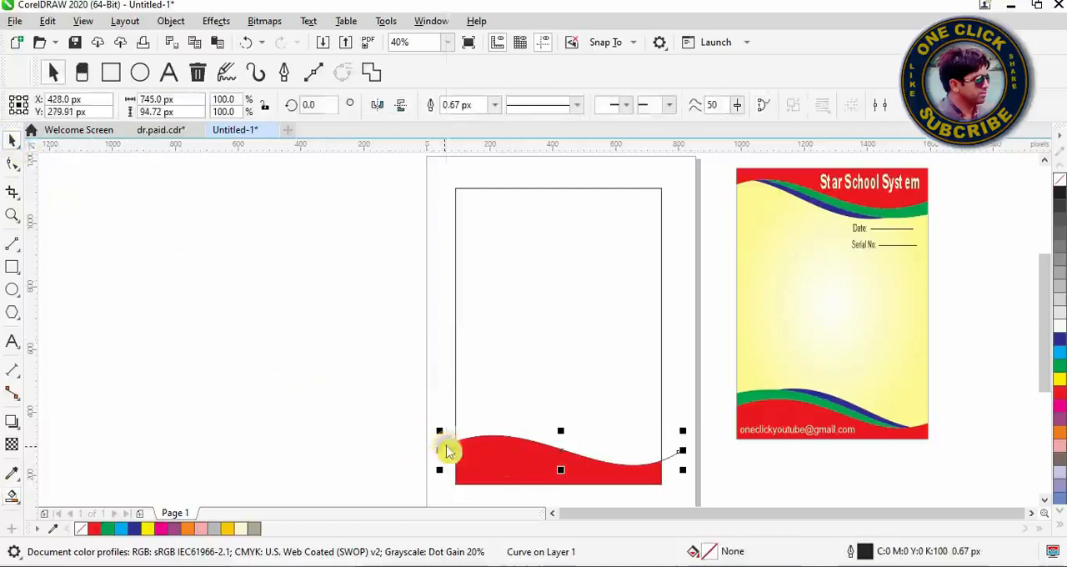
pyautogui.rightClick(446, 447)
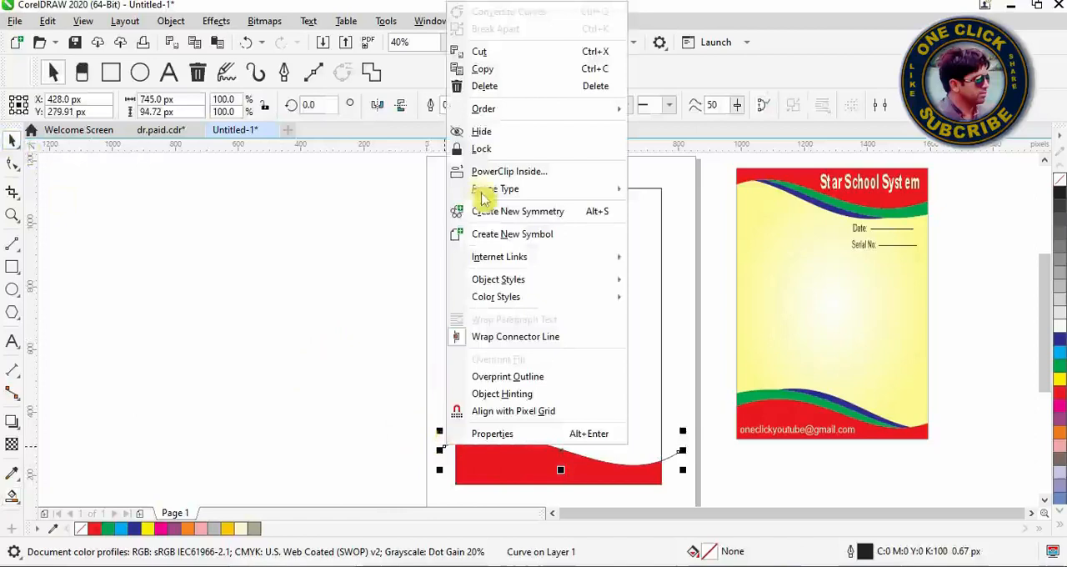
pyautogui.click(503, 90)
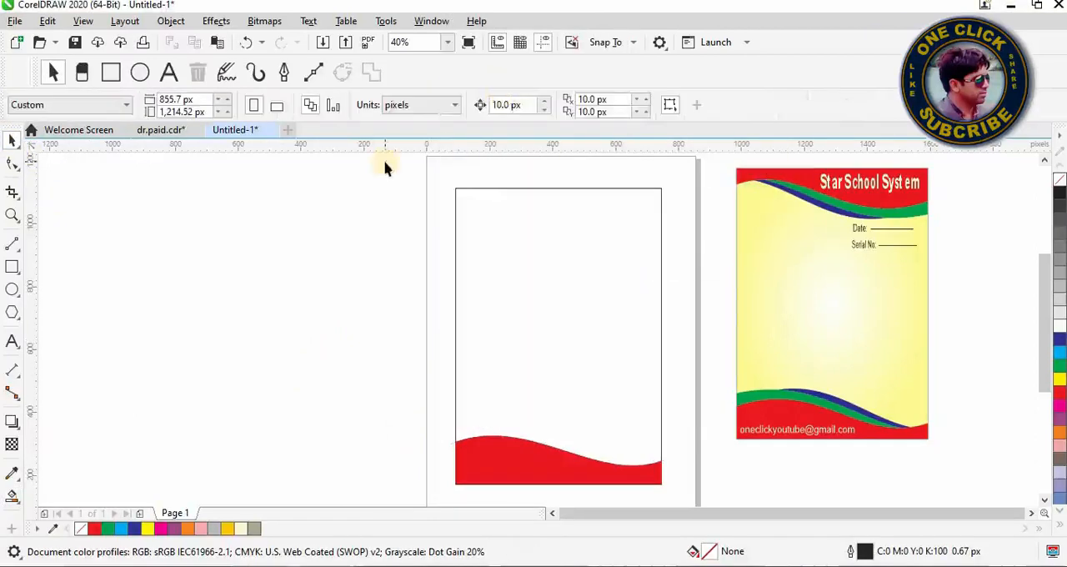
# Step: Draw a second horizontal 2-point line about 746 px long across the rectangle, just above the red wave
pyautogui.click(18, 248)
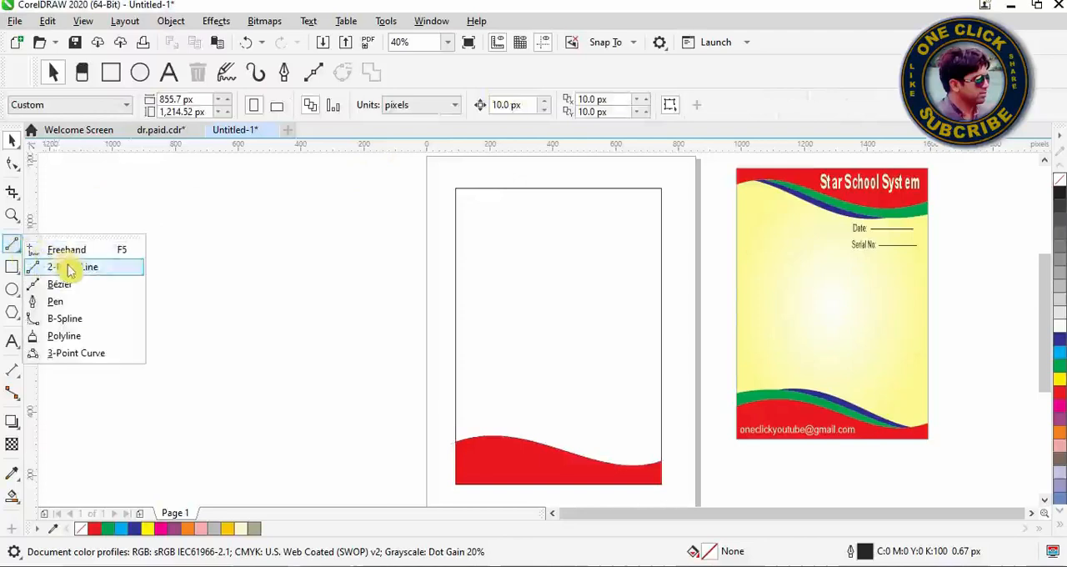
pyautogui.click(70, 267)
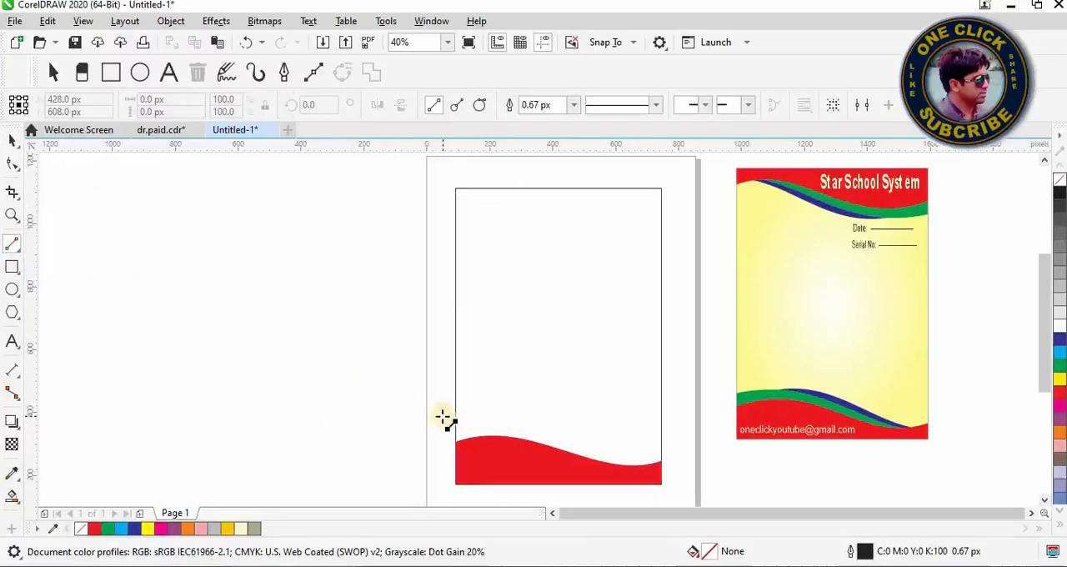
pyautogui.moveTo(442, 416); pyautogui.dragTo(680, 433)
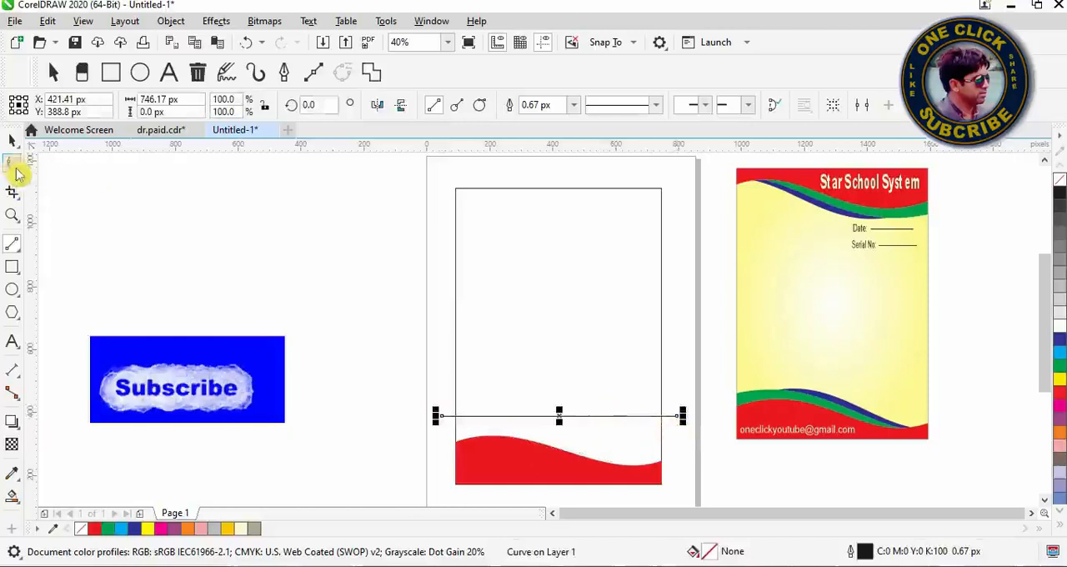
# Step: Convert the second line to a curve and bend it into a wave rising on the left and dipping on the right
pyautogui.click(15, 167)
pyautogui.click(18, 170)
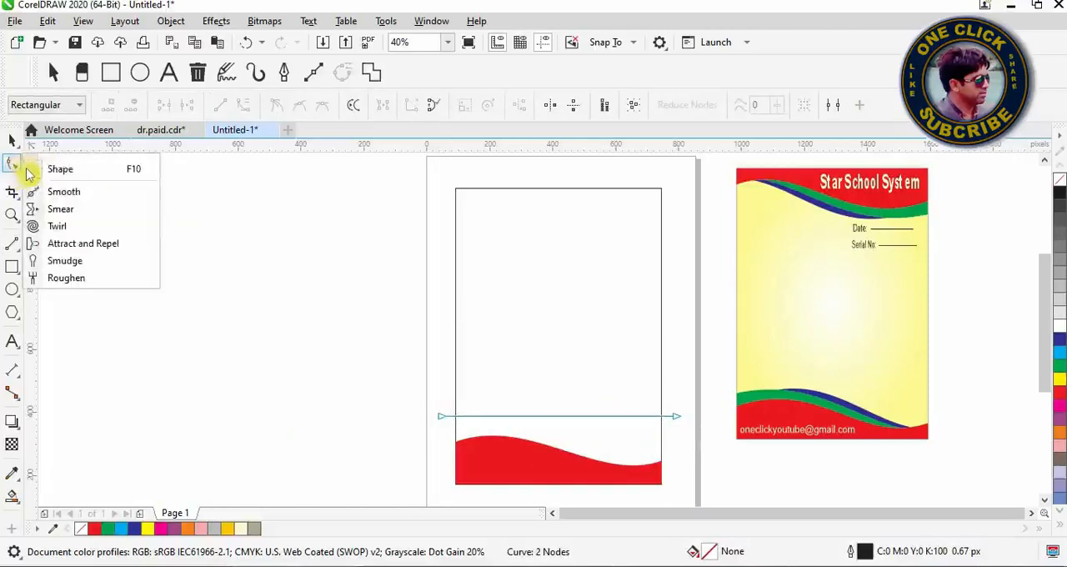
pyautogui.click(59, 169)
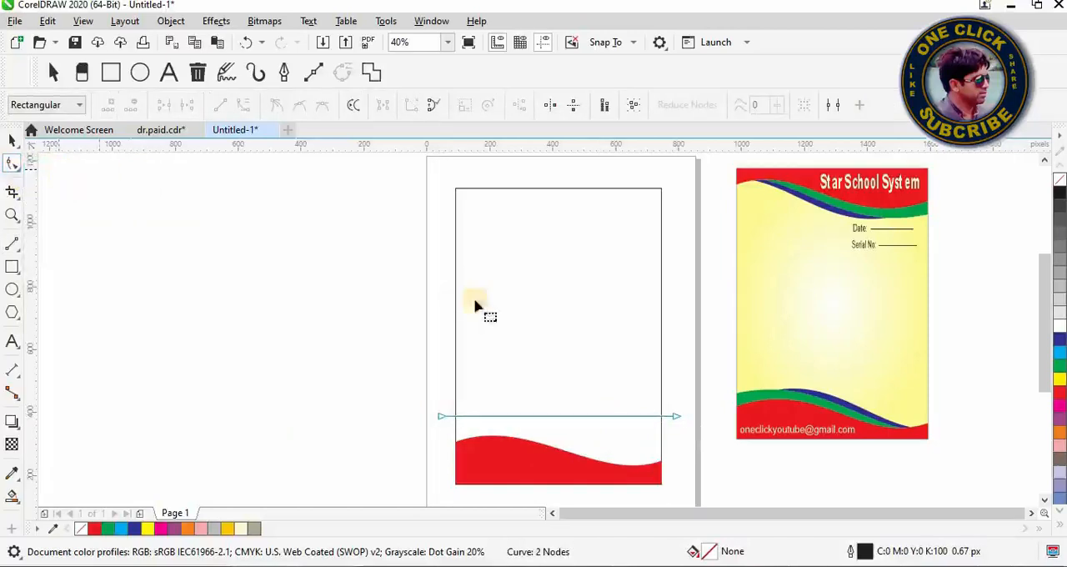
pyautogui.click(675, 418)
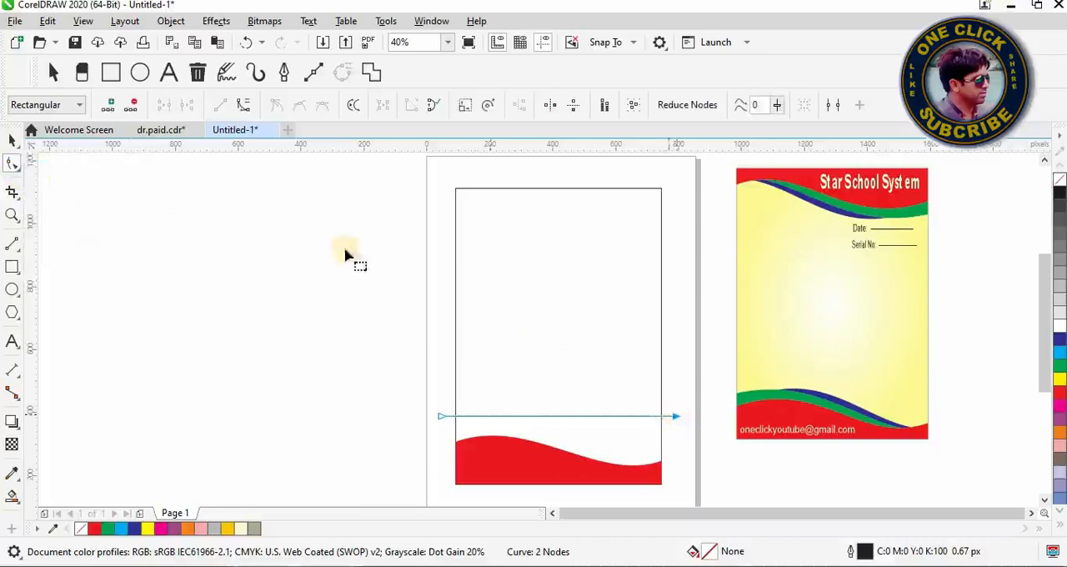
pyautogui.click(246, 111)
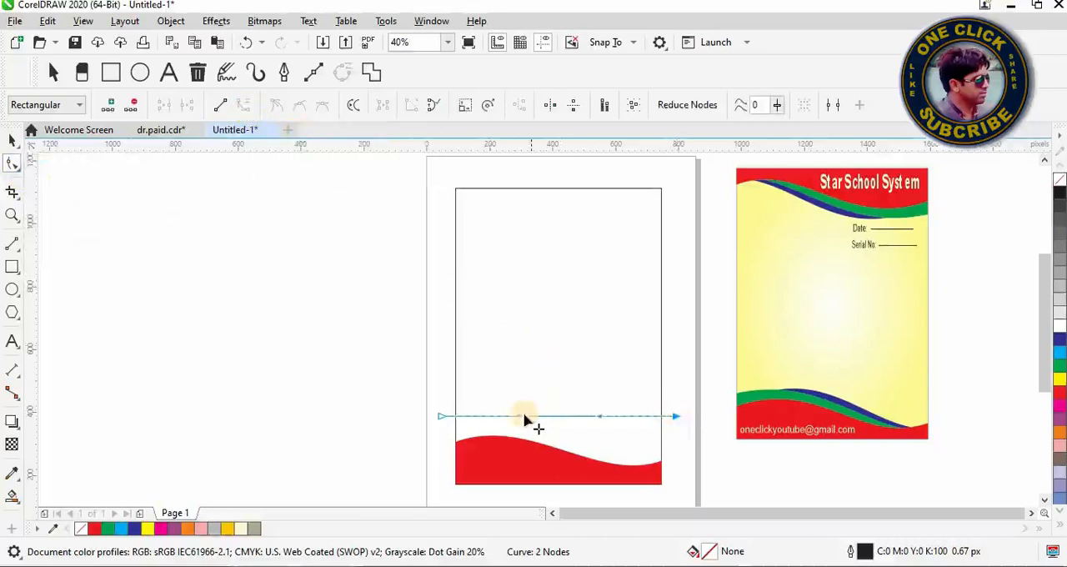
pyautogui.moveTo(524, 423); pyautogui.dragTo(535, 392)
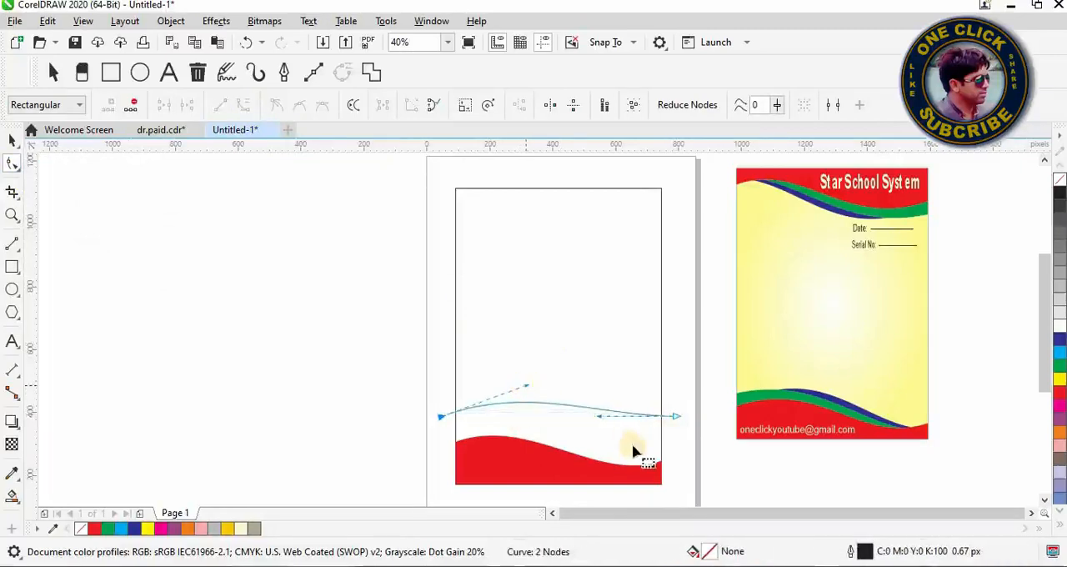
pyautogui.moveTo(600, 413); pyautogui.dragTo(610, 472)
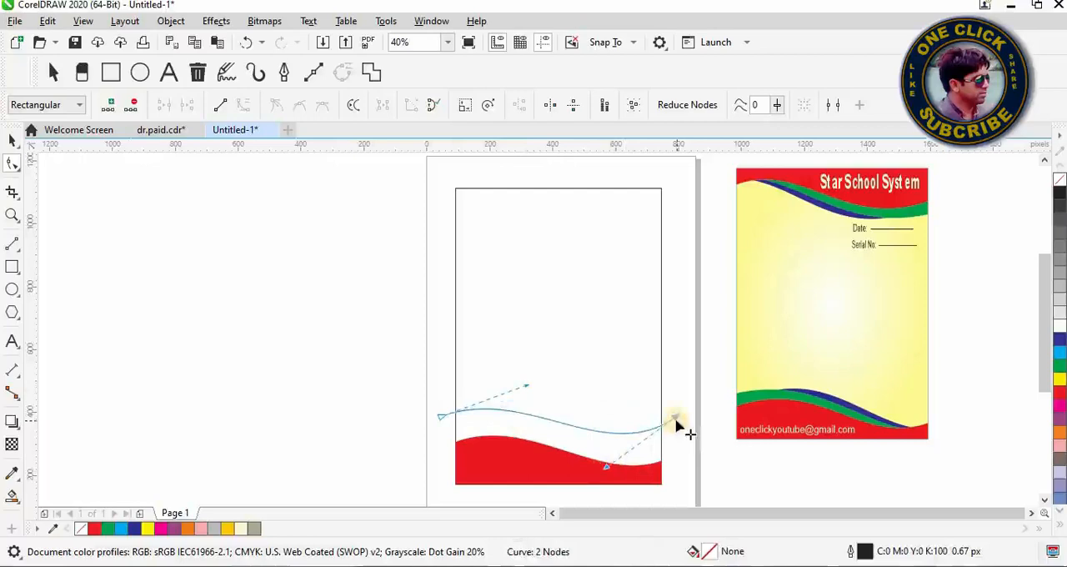
# Step: Lower both ends of the wave and adjust its handles so it arches above the red shape and meets it near the right edge
pyautogui.moveTo(677, 425); pyautogui.dragTo(679, 454)
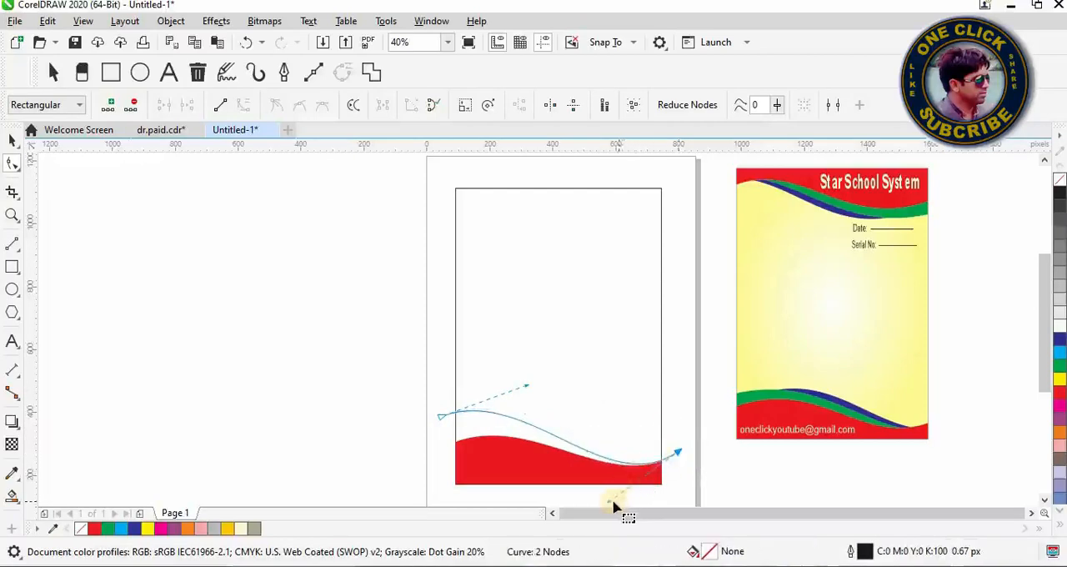
pyautogui.moveTo(611, 507); pyautogui.dragTo(614, 506)
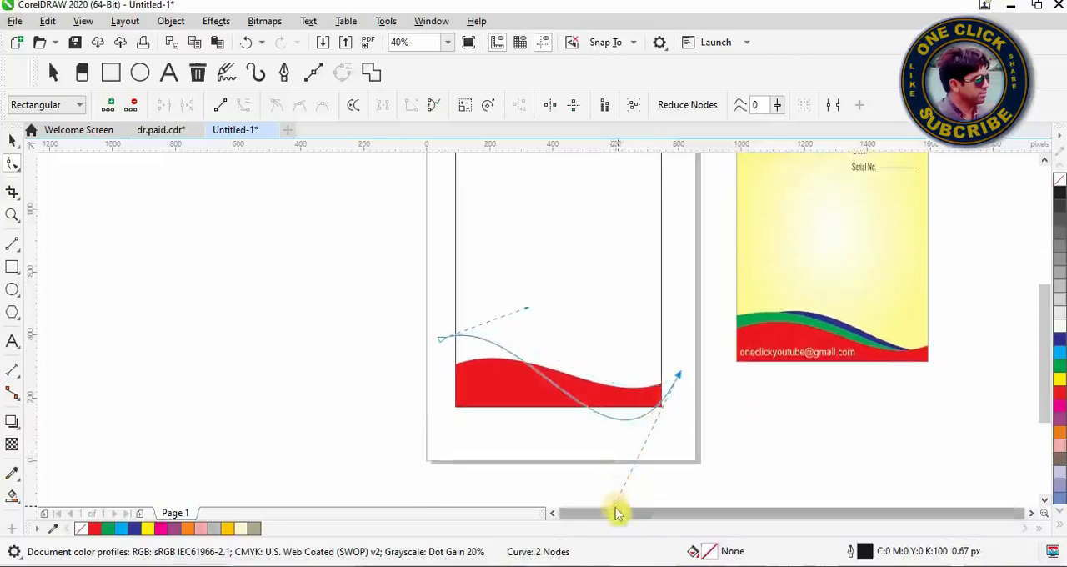
pyautogui.moveTo(617, 510); pyautogui.dragTo(618, 398)
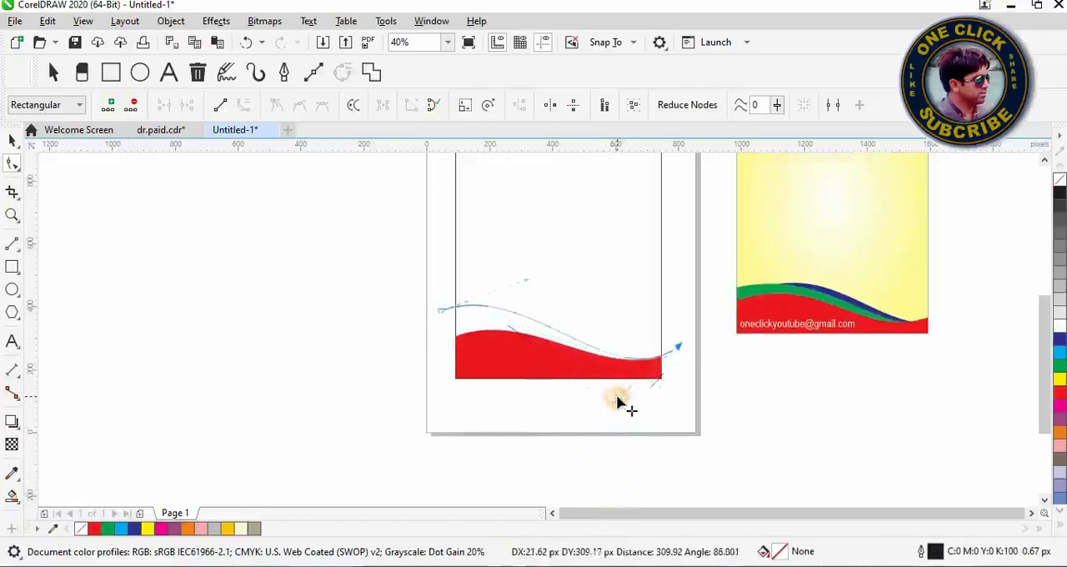
pyautogui.click(441, 311)
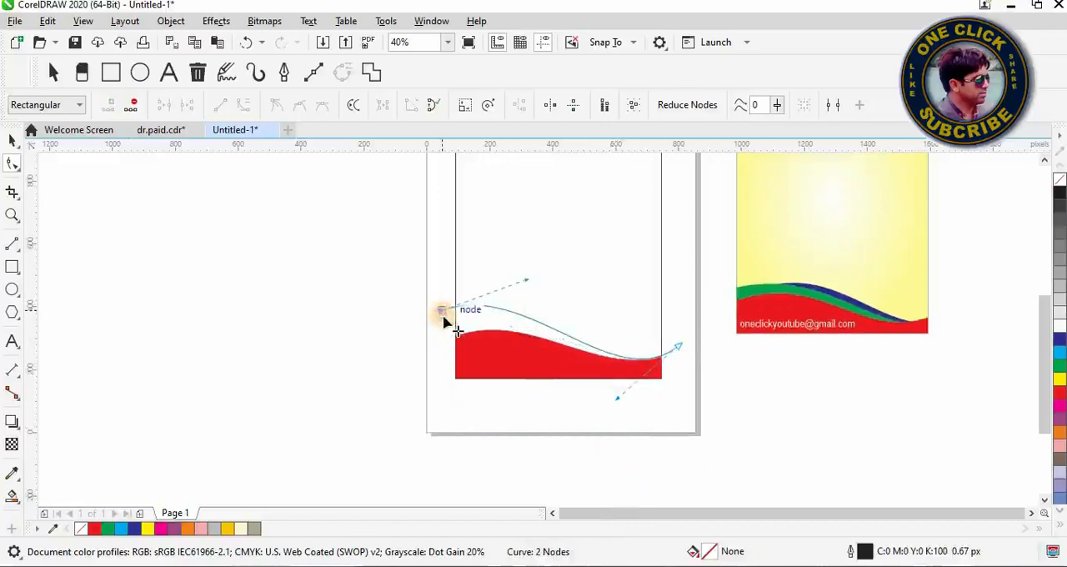
pyautogui.moveTo(443, 315); pyautogui.dragTo(448, 322)
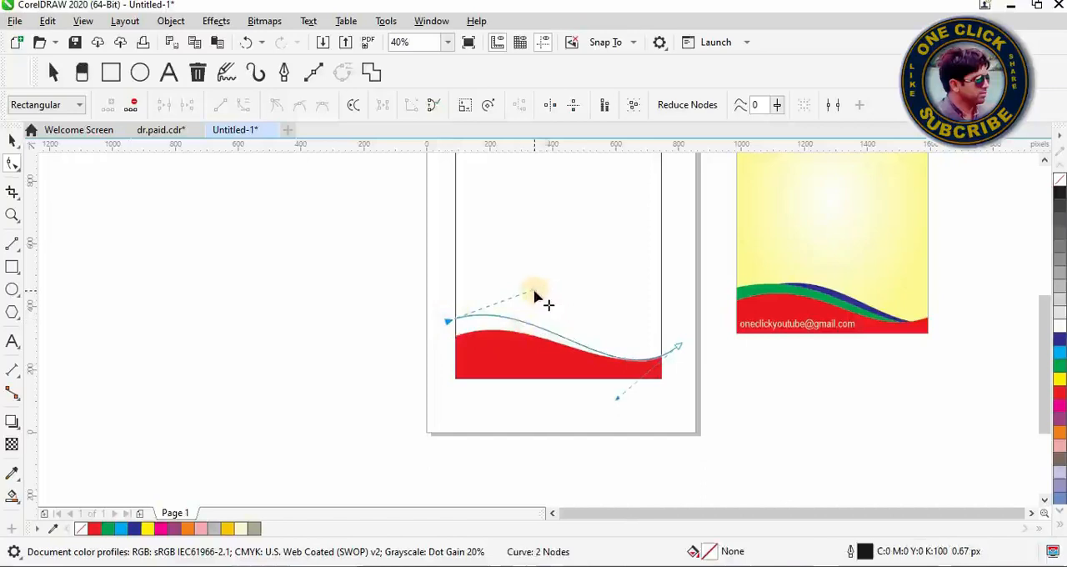
pyautogui.moveTo(535, 292); pyautogui.dragTo(536, 286)
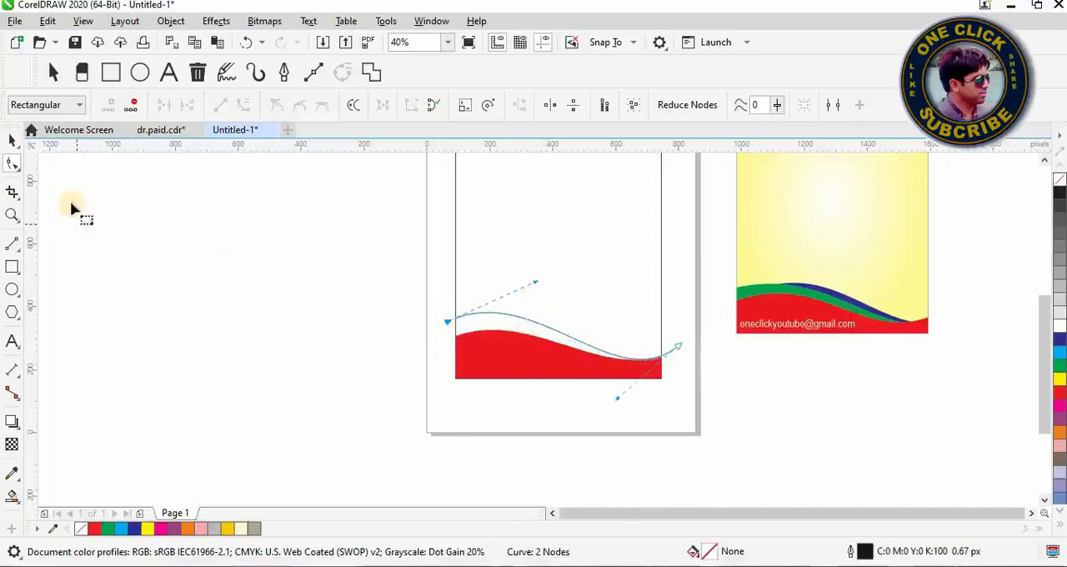
pyautogui.click(14, 143)
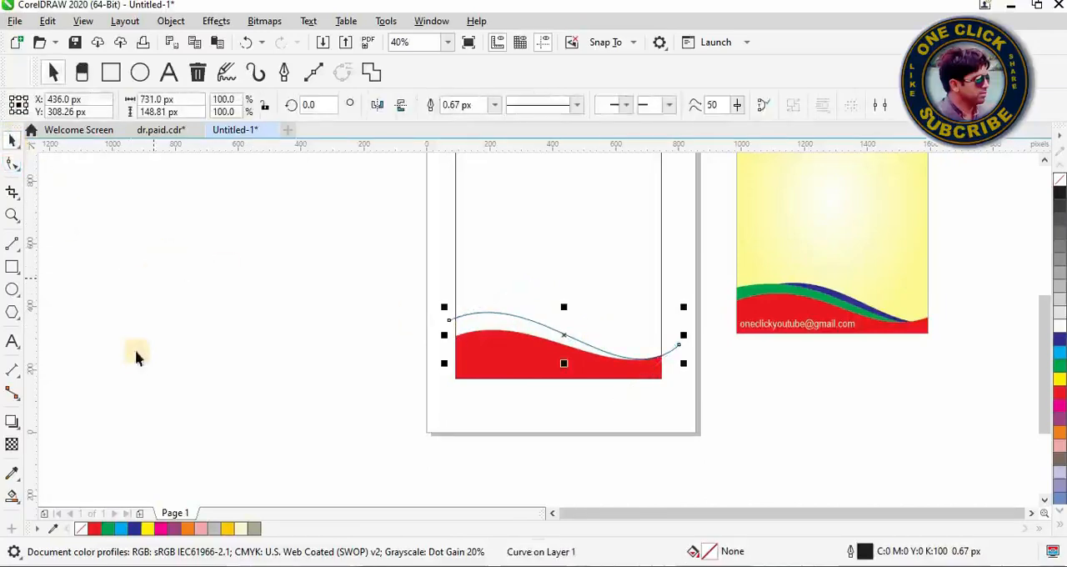
# Step: Smart-fill the area between the wave and the red shape with green sampled from the reference design, with no outline
pyautogui.click(15, 498)
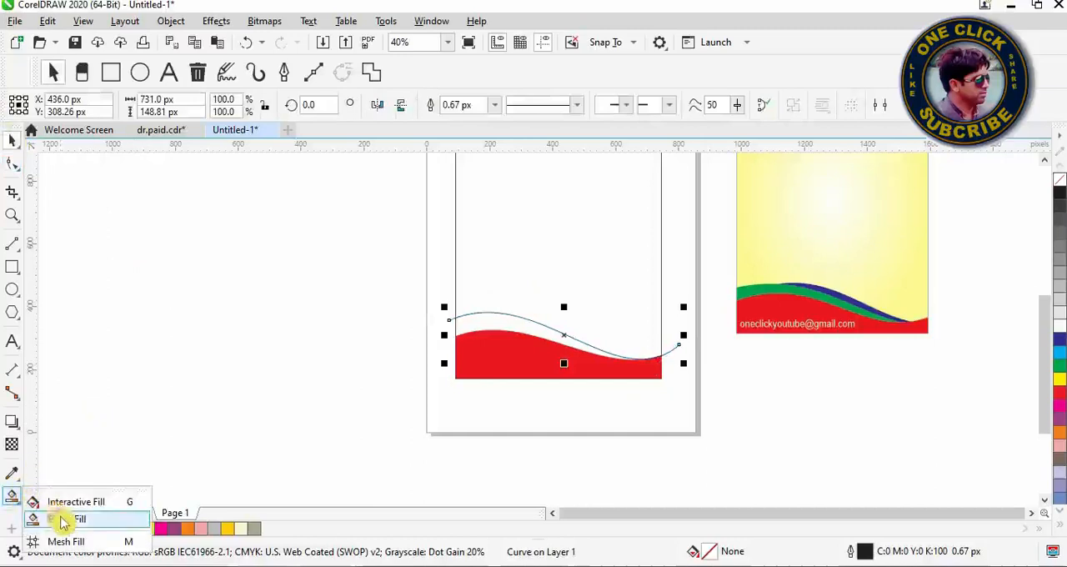
pyautogui.click(64, 521)
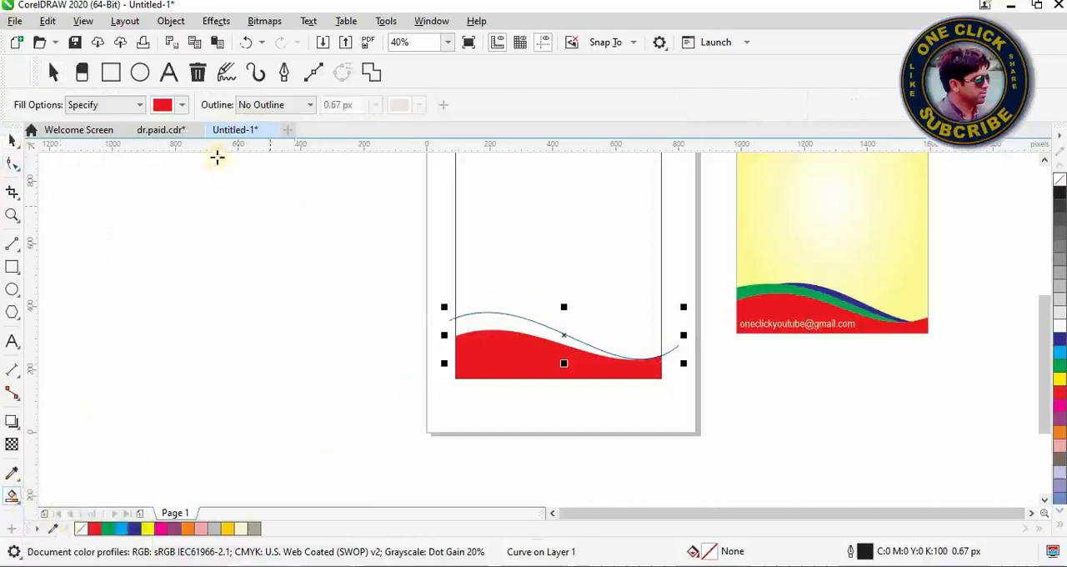
pyautogui.click(182, 104)
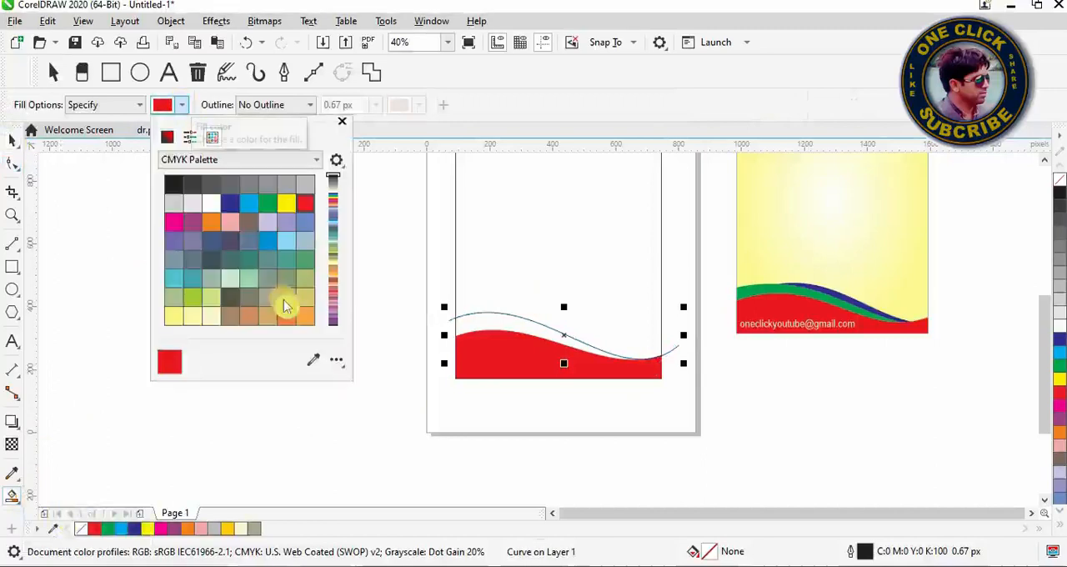
pyautogui.click(313, 359)
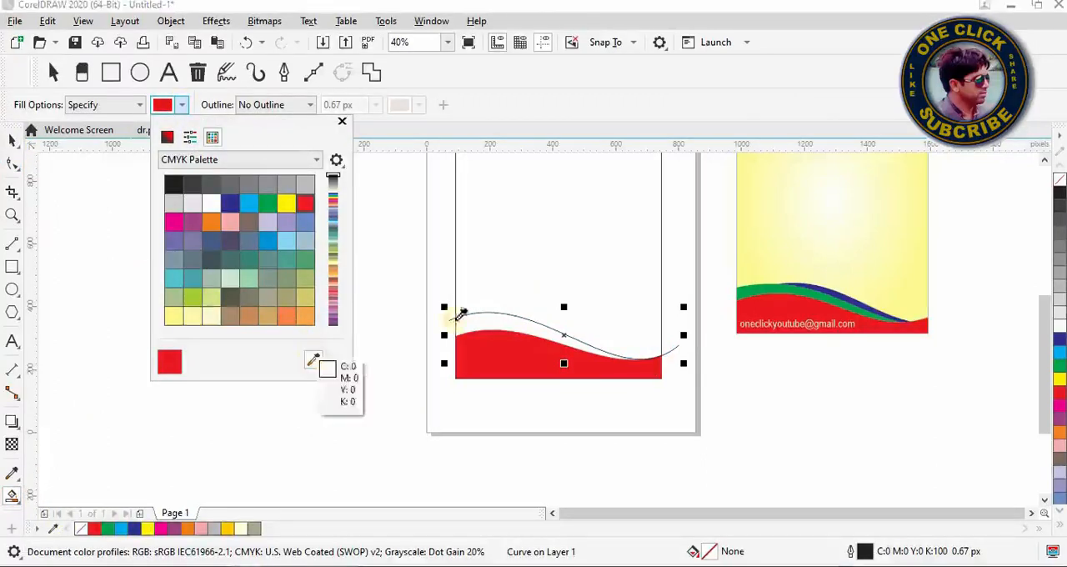
pyautogui.click(775, 289)
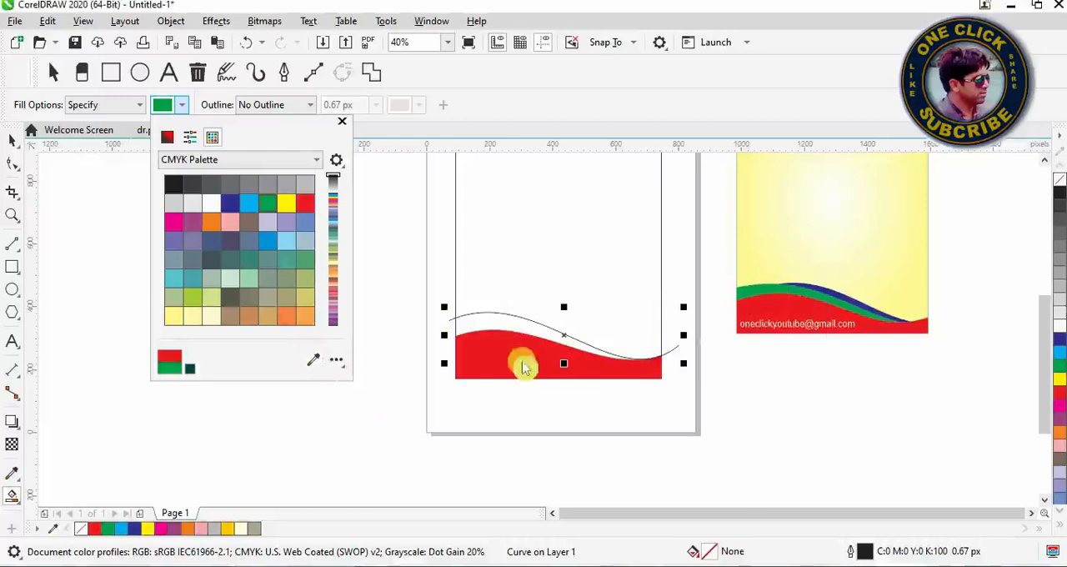
pyautogui.click(507, 327)
pyautogui.click(506, 322)
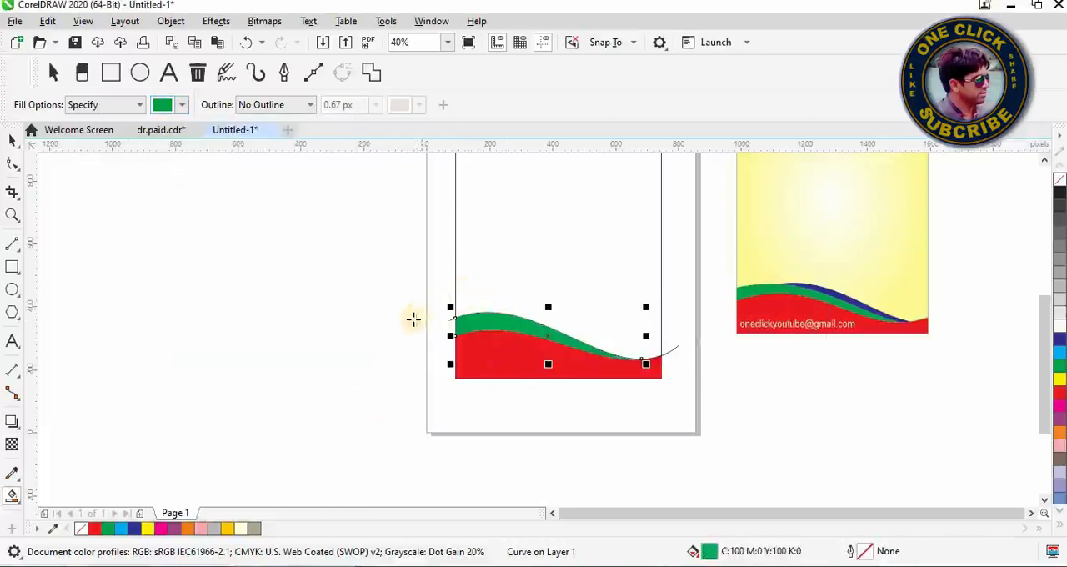
# Step: Delete the wavy construction line along the green band's upper edge
pyautogui.click(11, 142)
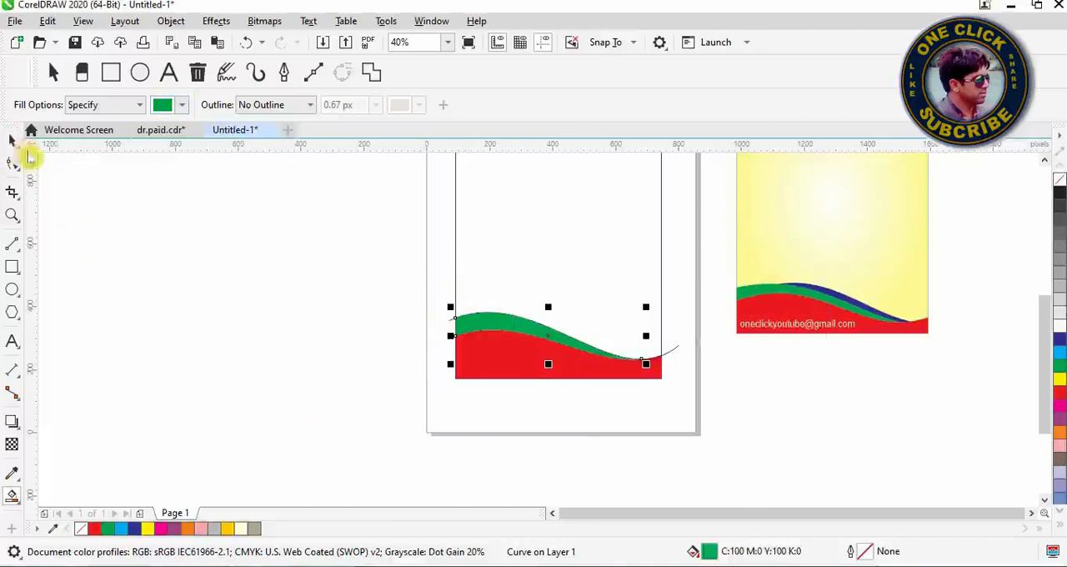
pyautogui.click(449, 325)
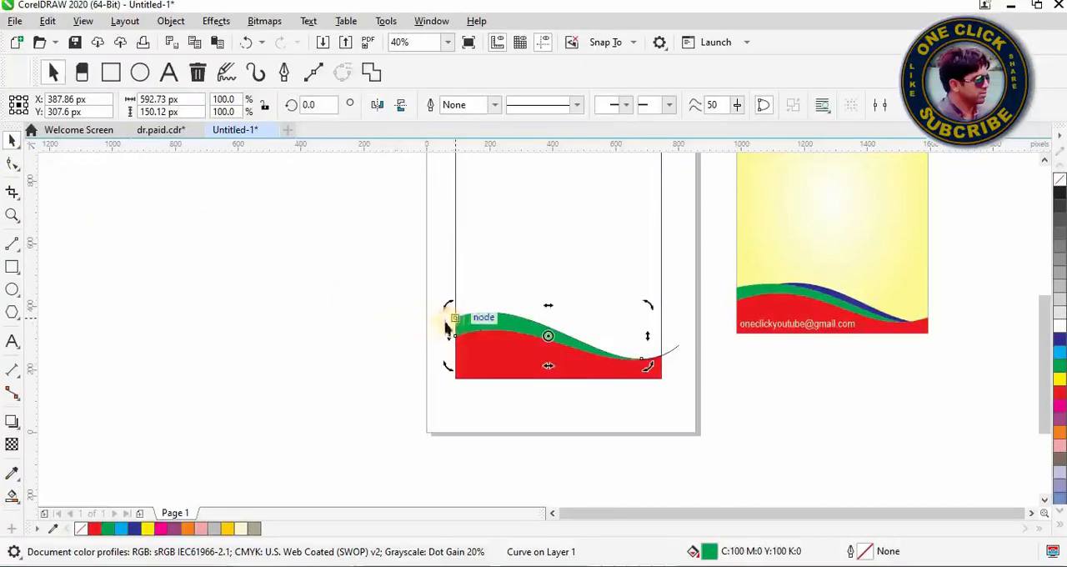
pyautogui.click(432, 337)
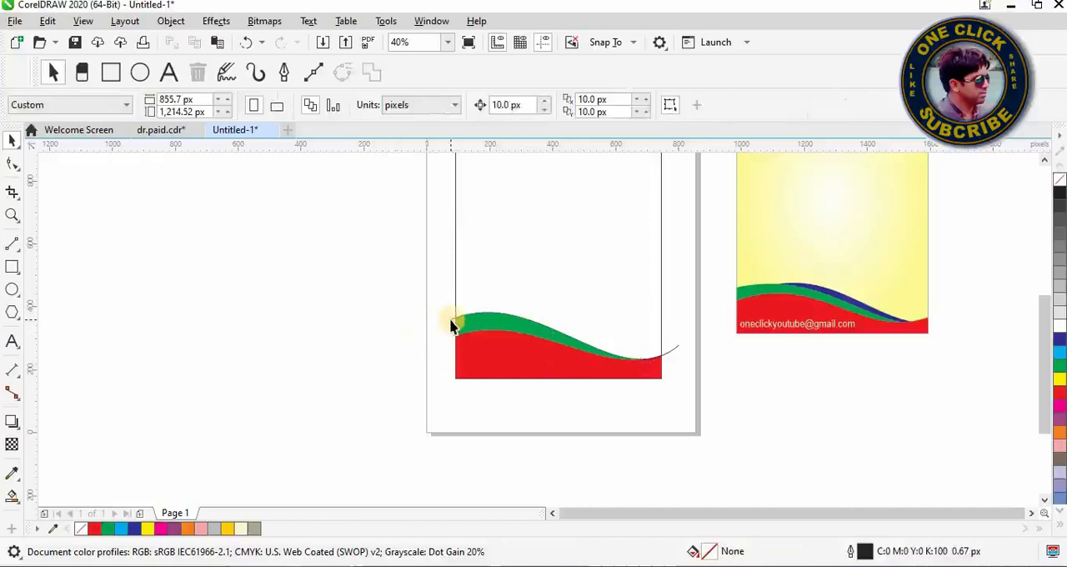
pyautogui.click(451, 325)
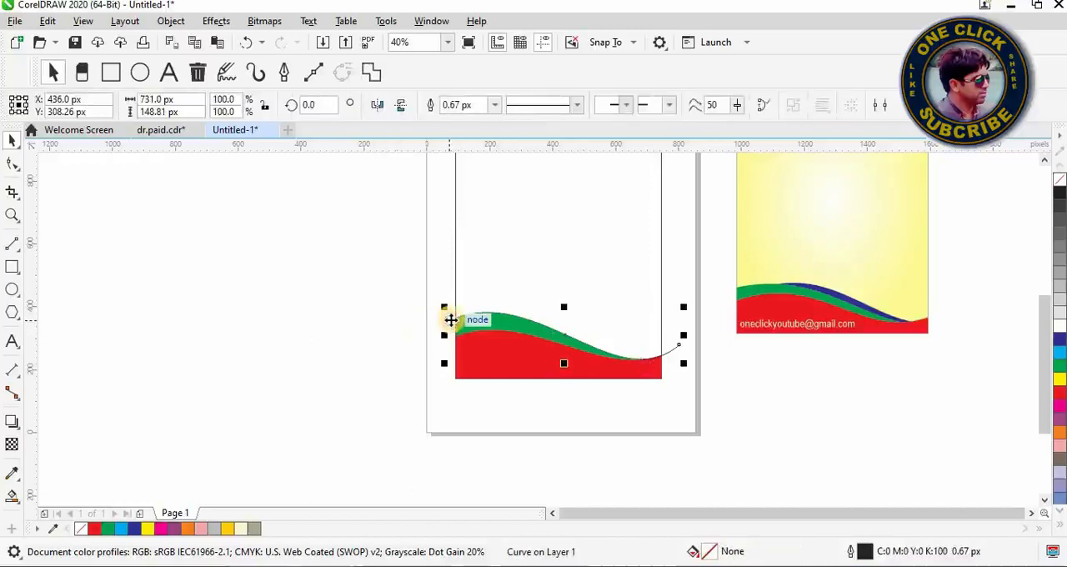
pyautogui.rightClick(450, 320)
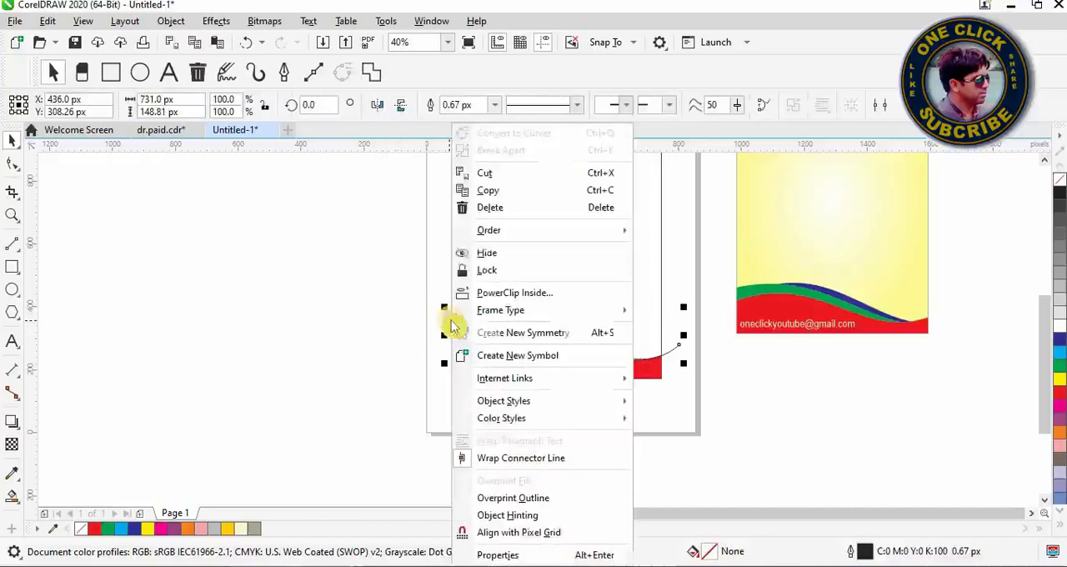
pyautogui.click(489, 208)
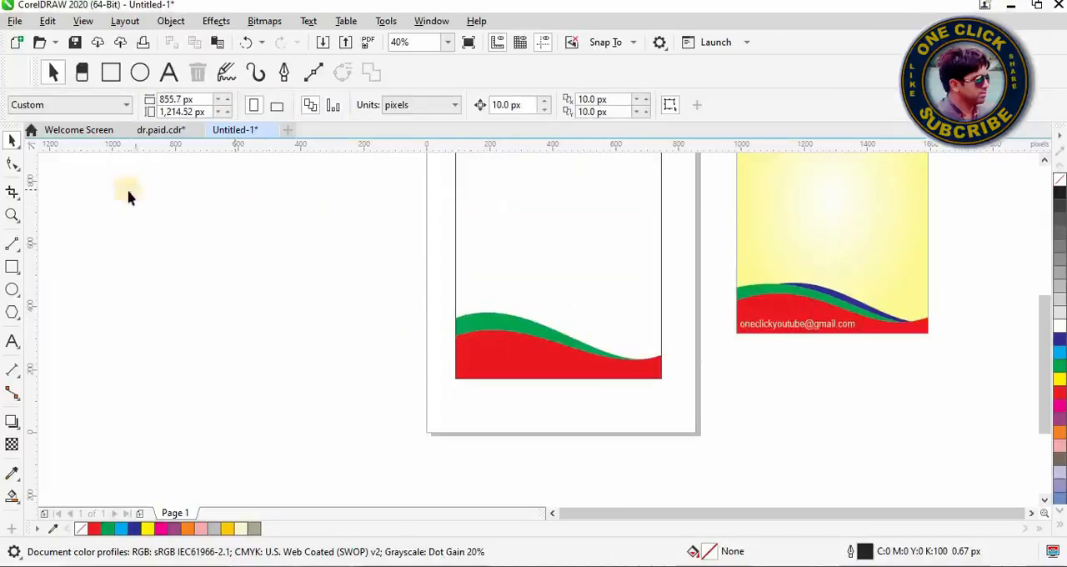
# Step: Draw a third horizontal 2-point line about 796 px long across the rectangle, near the top of the green band
pyautogui.click(17, 250)
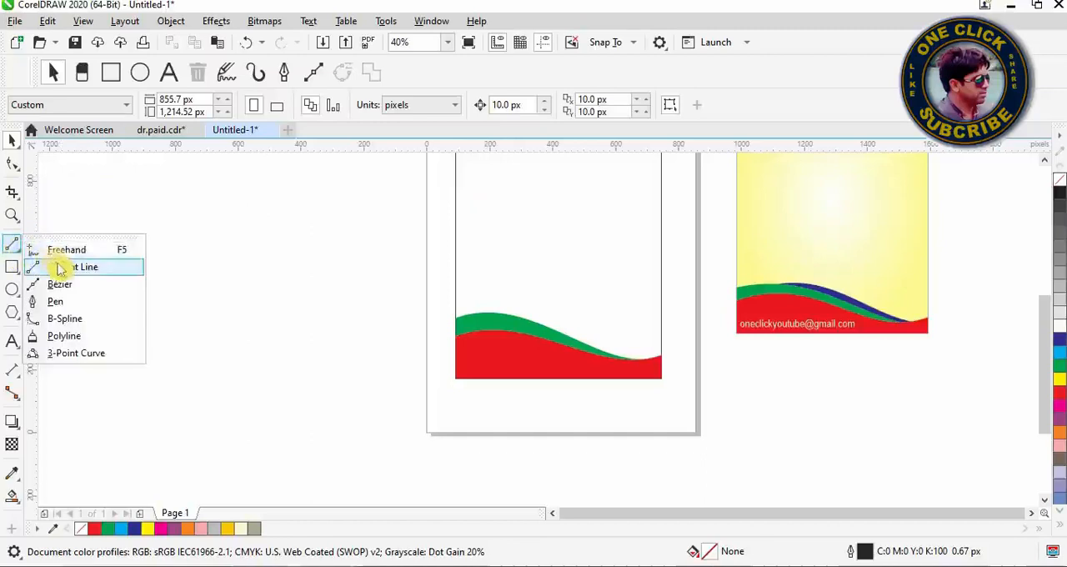
pyautogui.click(62, 269)
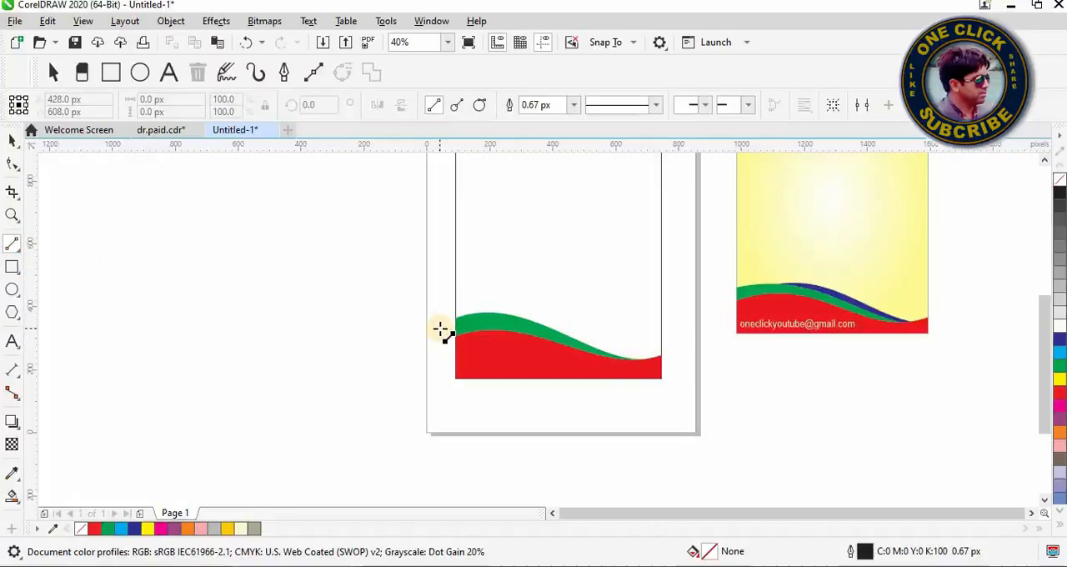
pyautogui.moveTo(440, 329); pyautogui.dragTo(684, 336)
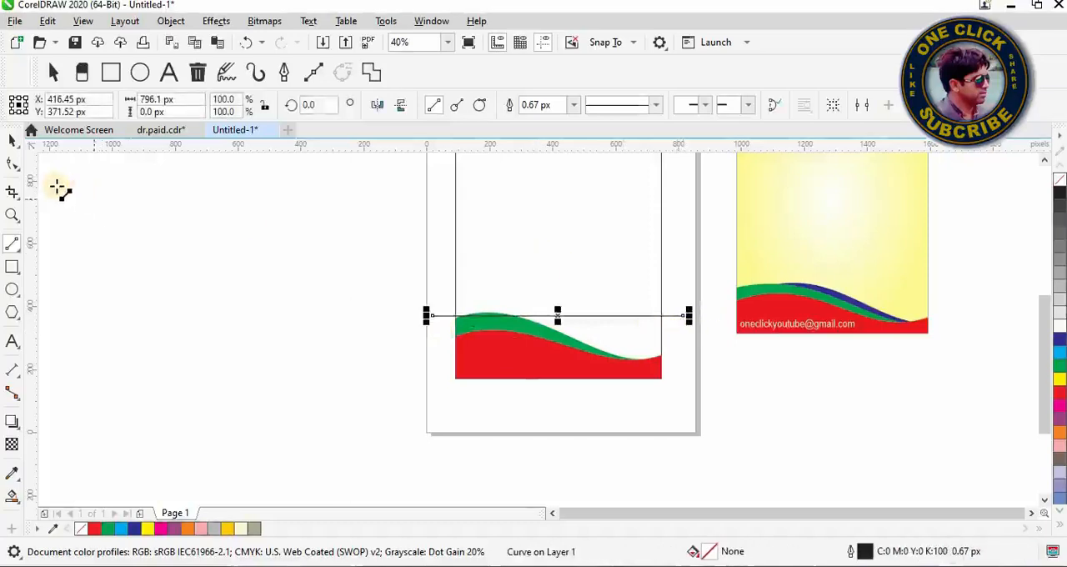
# Step: Convert the new horizontal line to a curve and bend it into a wave that rises over the green band and dips near its right end
pyautogui.click(17, 171)
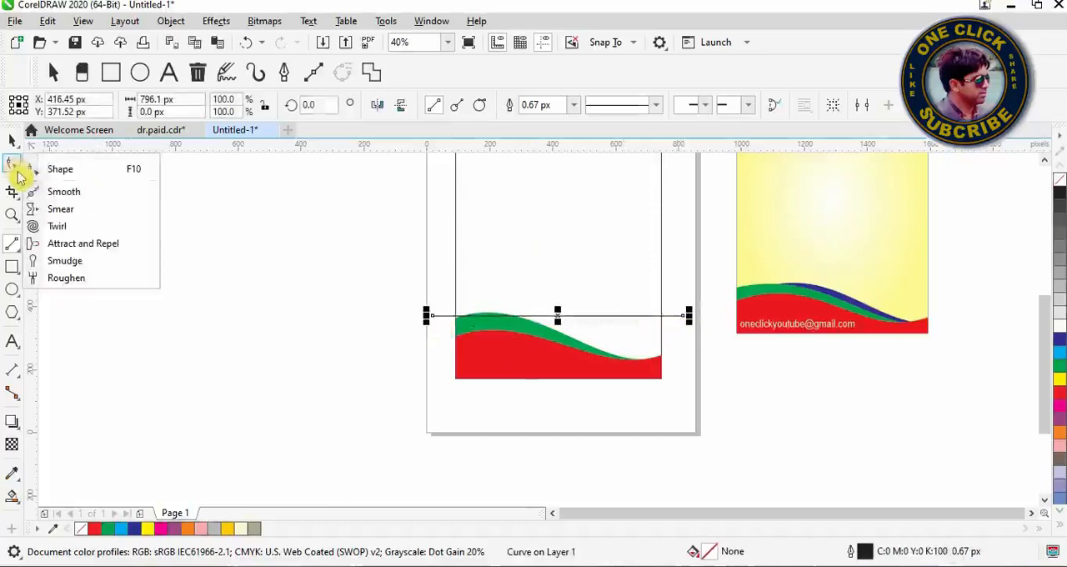
pyautogui.click(62, 169)
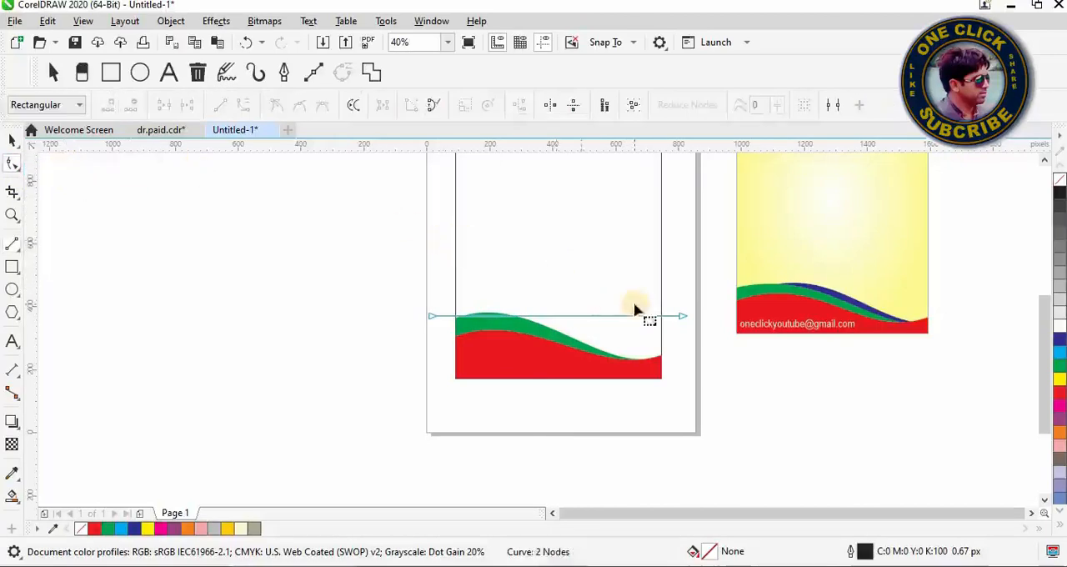
pyautogui.click(683, 317)
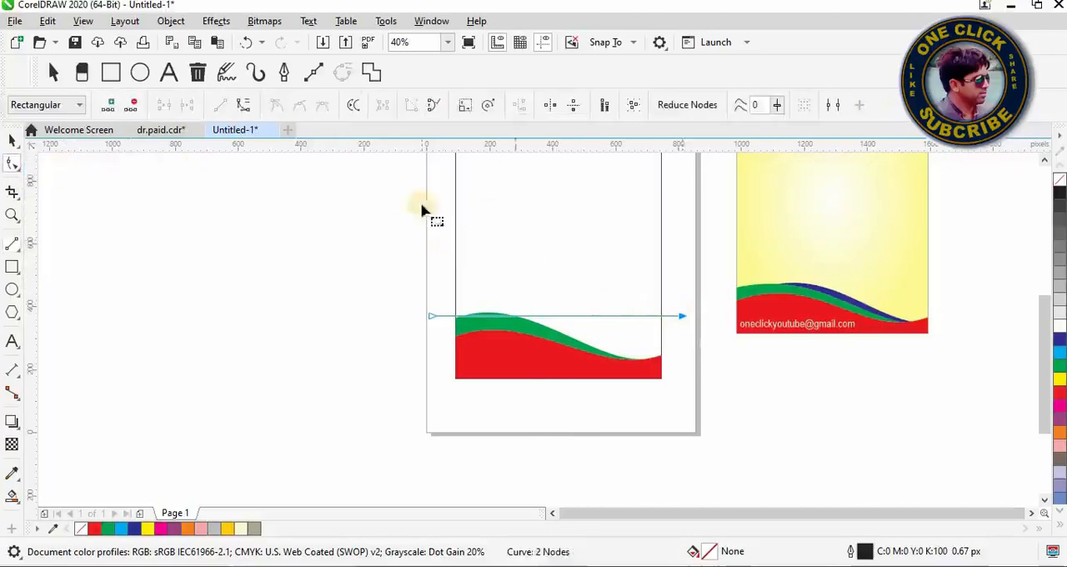
pyautogui.click(243, 106)
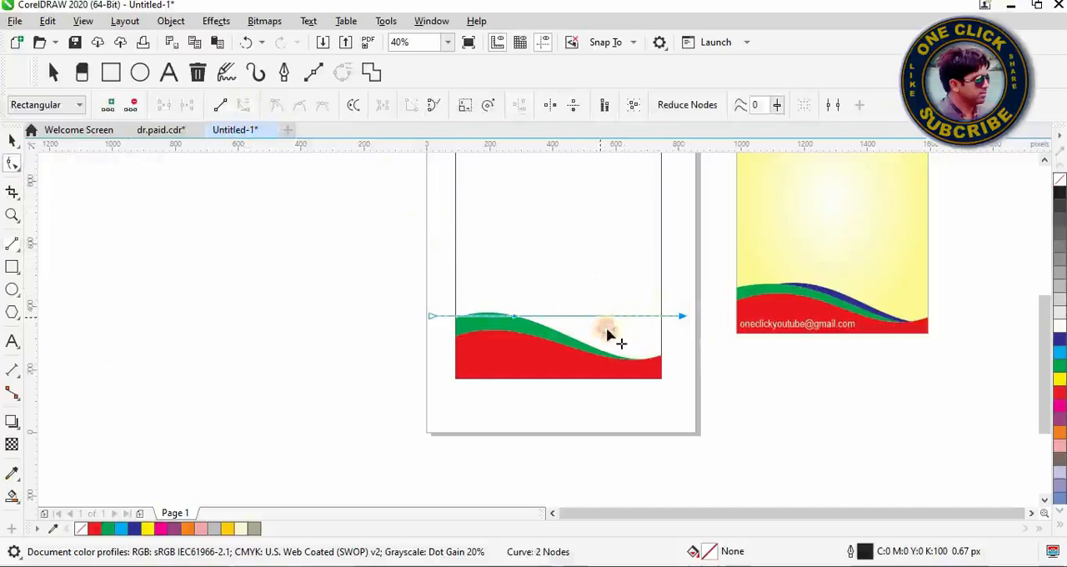
pyautogui.moveTo(604, 324); pyautogui.dragTo(622, 359)
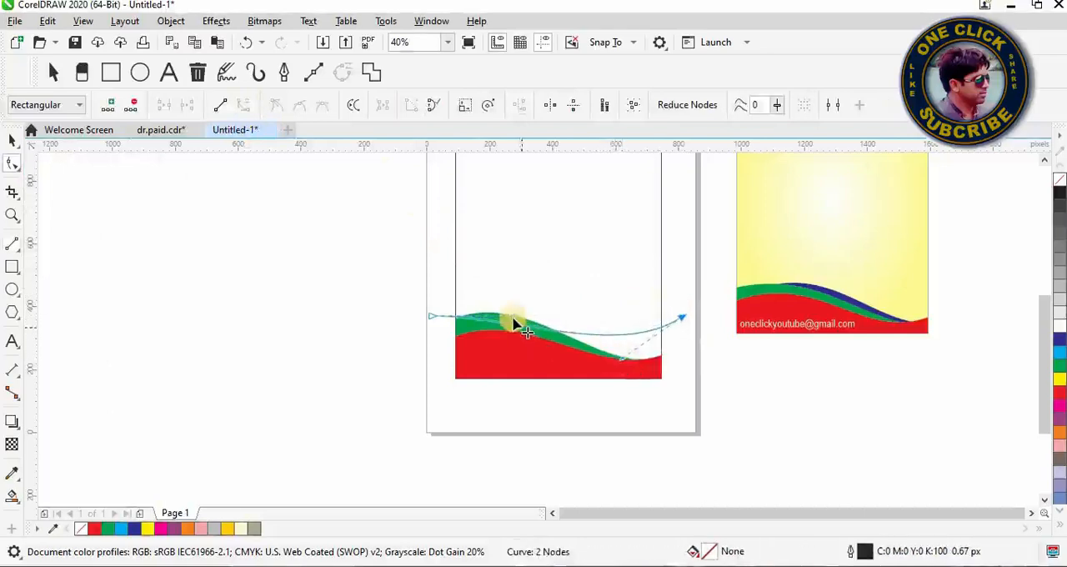
pyautogui.moveTo(518, 323); pyautogui.dragTo(559, 284)
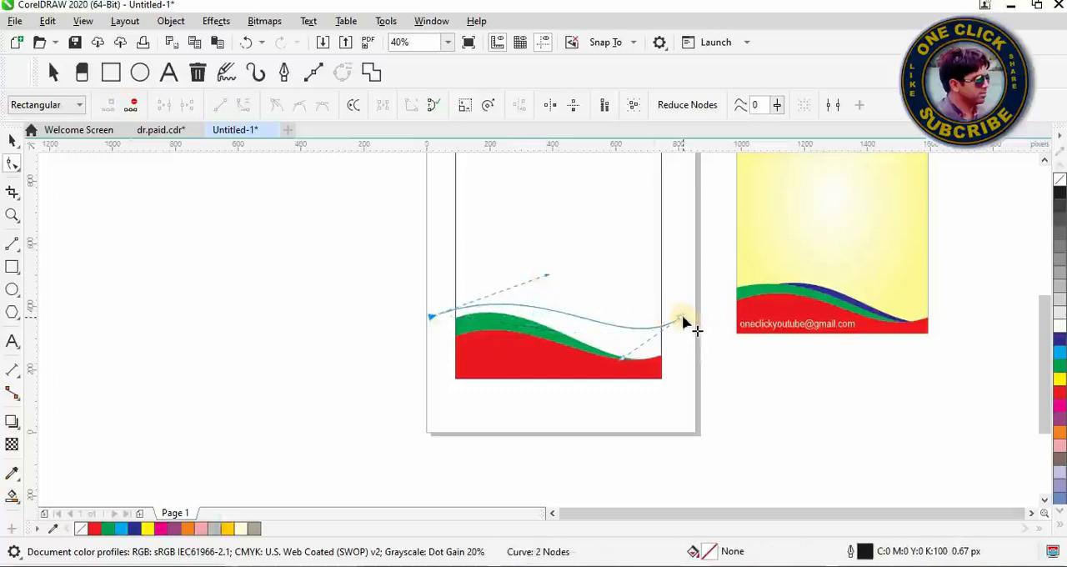
# Step: Lower both ends of the wave and adjust its left handle so it arches above the green band and crosses into the red shape
pyautogui.moveTo(682, 322); pyautogui.dragTo(675, 364)
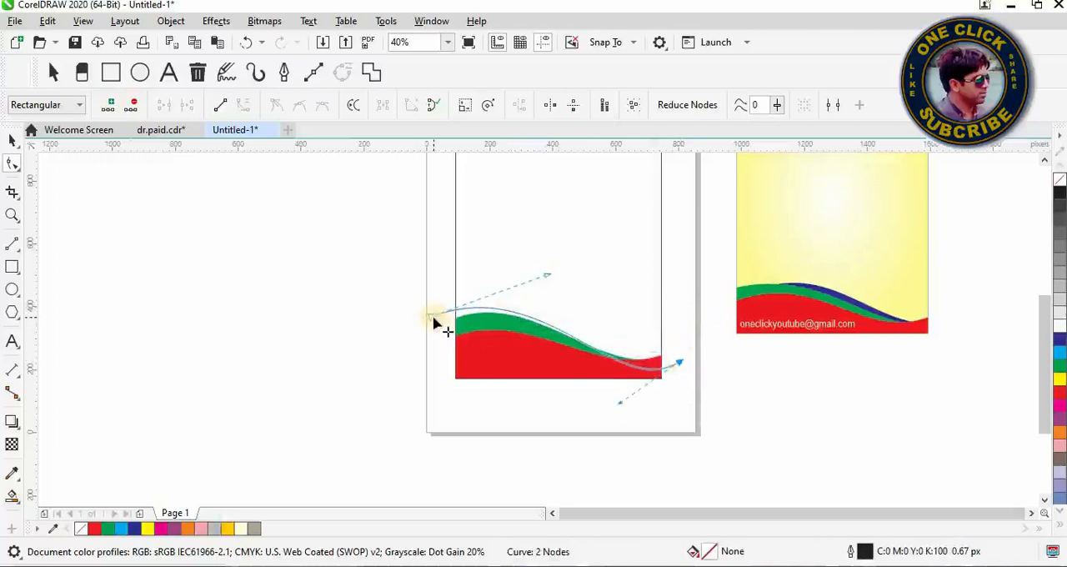
pyautogui.moveTo(436, 319); pyautogui.dragTo(448, 331)
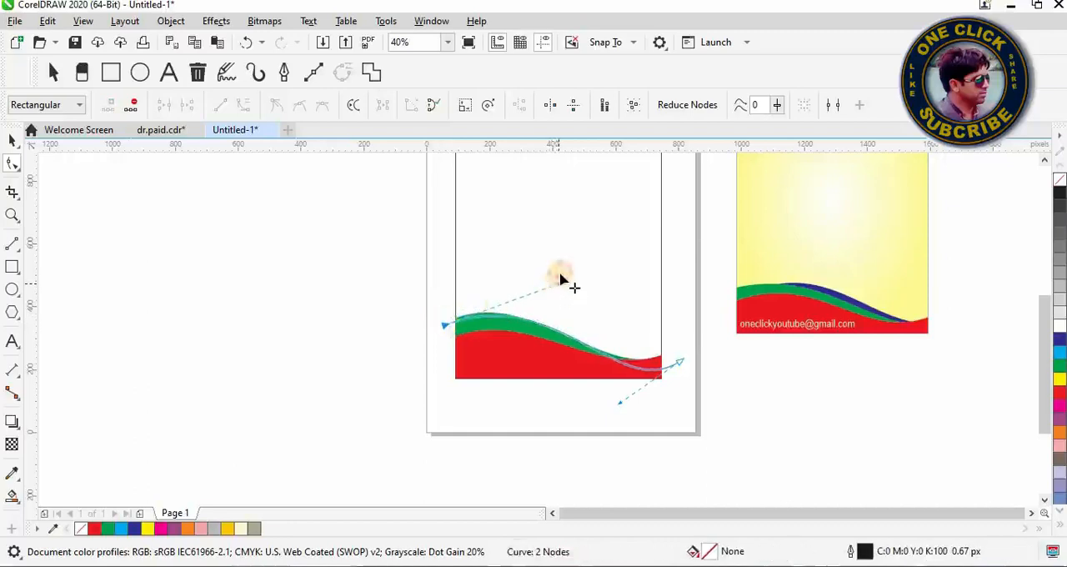
pyautogui.moveTo(562, 277); pyautogui.dragTo(573, 260)
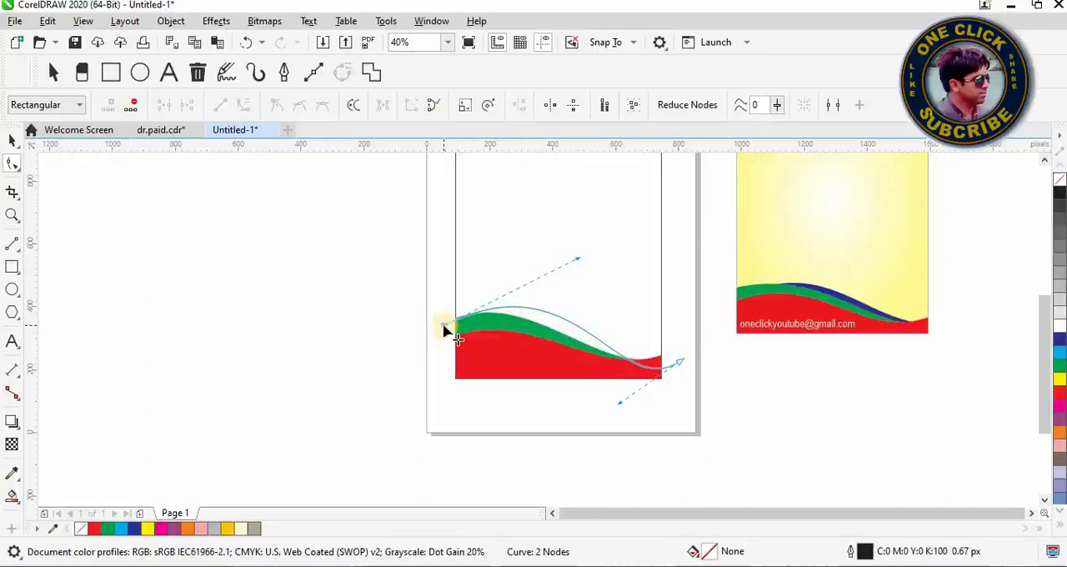
pyautogui.moveTo(449, 332); pyautogui.dragTo(445, 336)
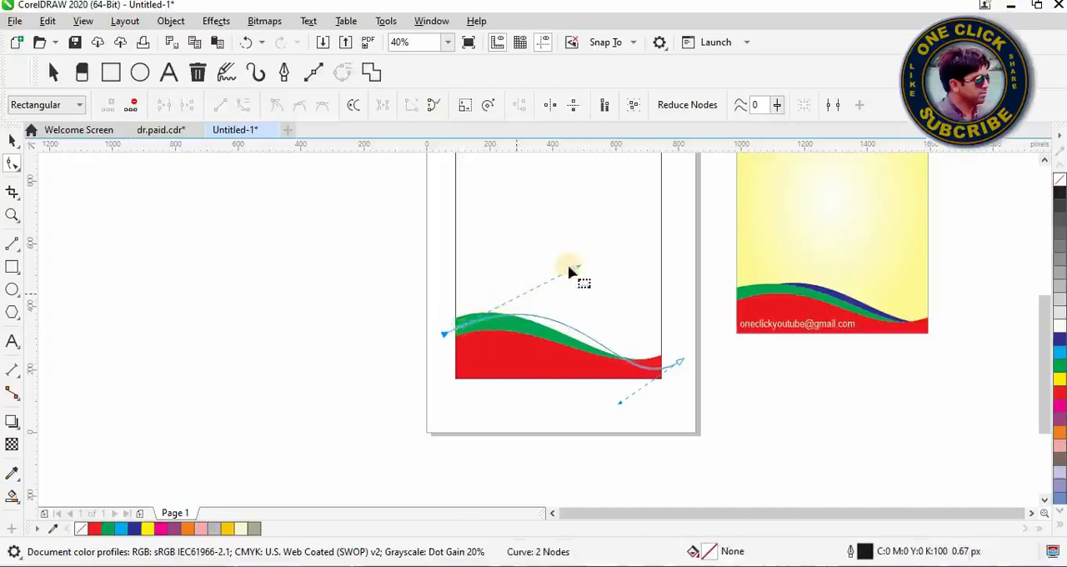
pyautogui.moveTo(578, 268); pyautogui.dragTo(575, 262)
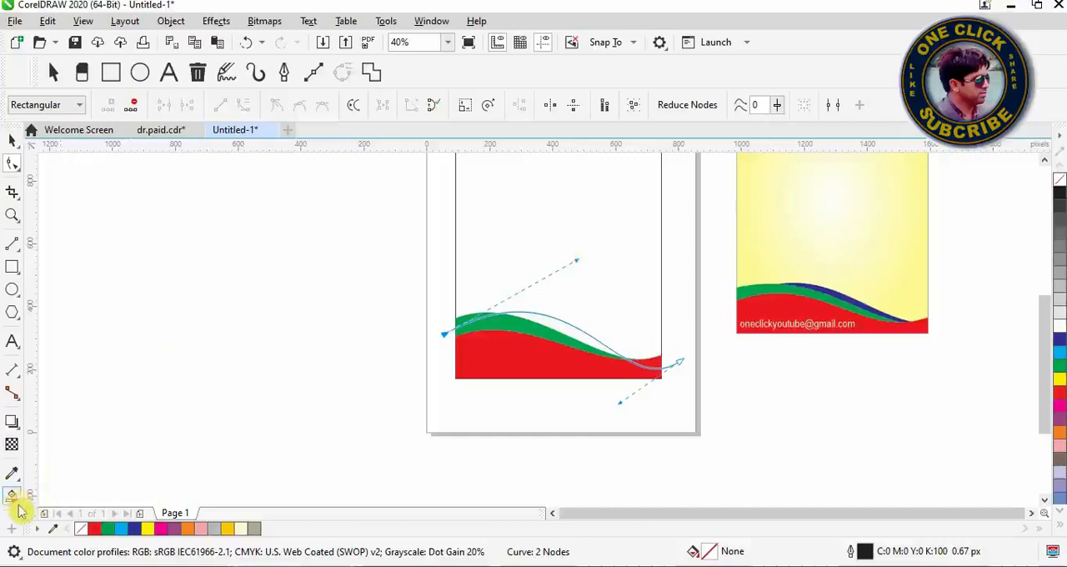
# Step: Smart-fill the area between the wave and the green band with blue sampled from the reference design, with no outline
pyautogui.click(16, 501)
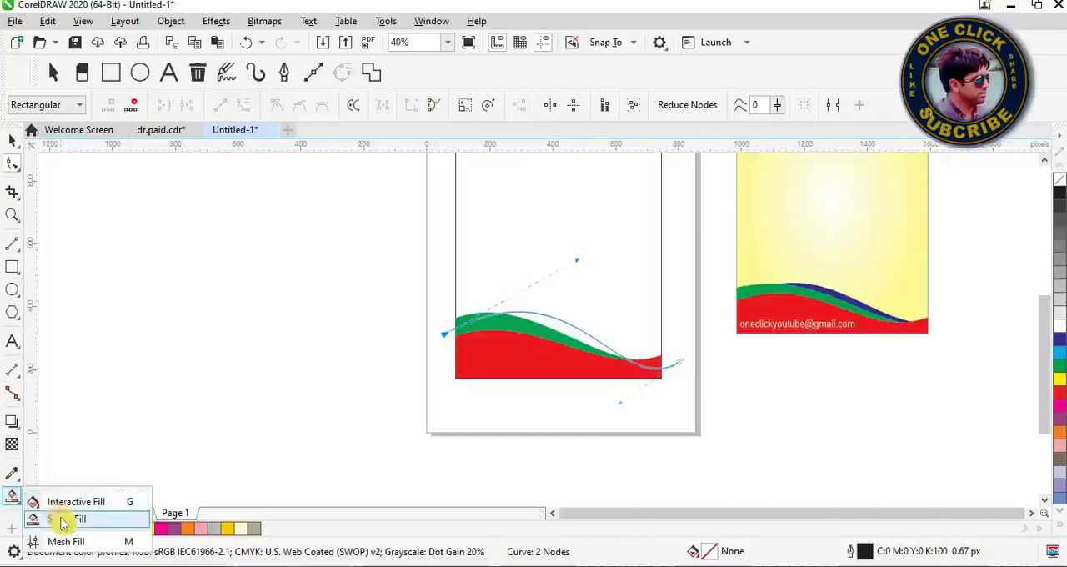
pyautogui.click(63, 520)
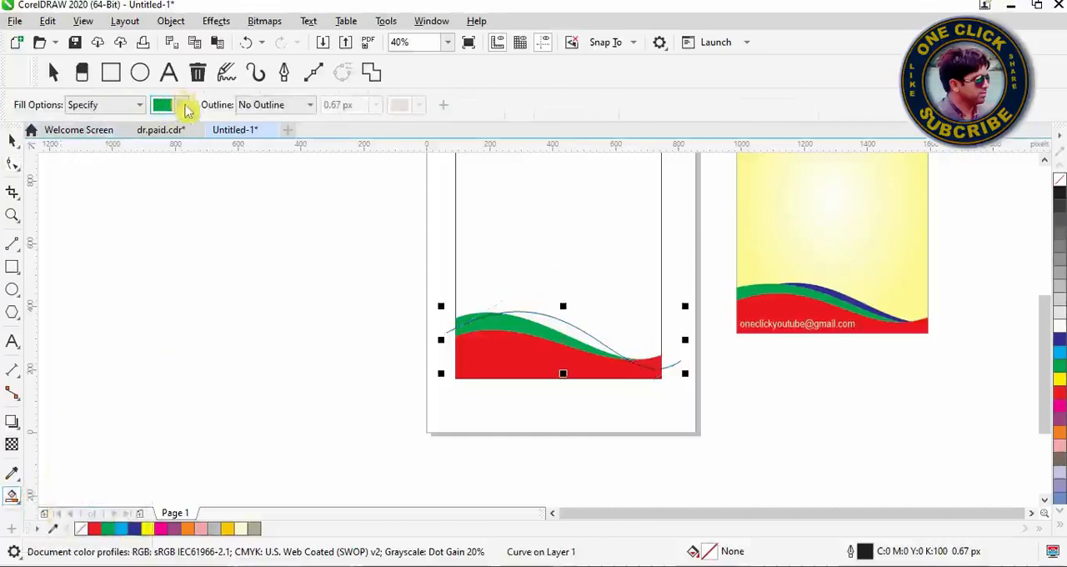
pyautogui.click(185, 107)
pyautogui.click(310, 351)
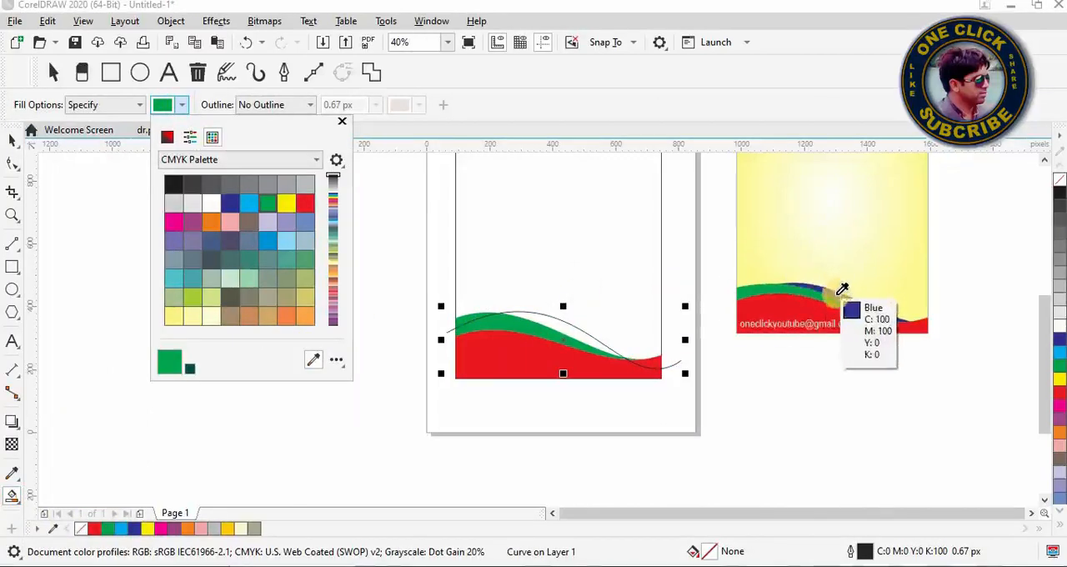
pyautogui.click(840, 291)
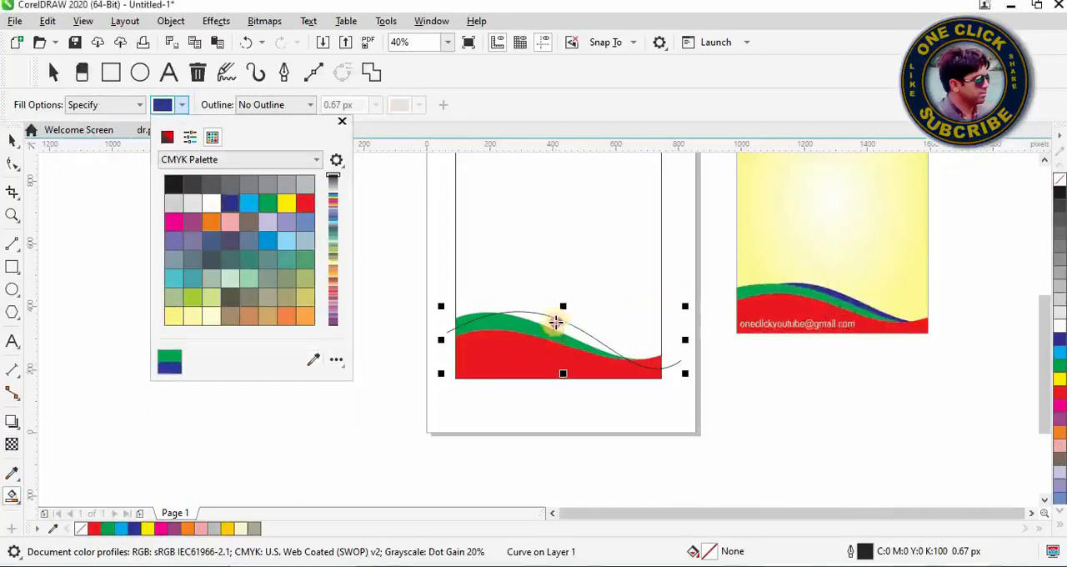
pyautogui.click(556, 321)
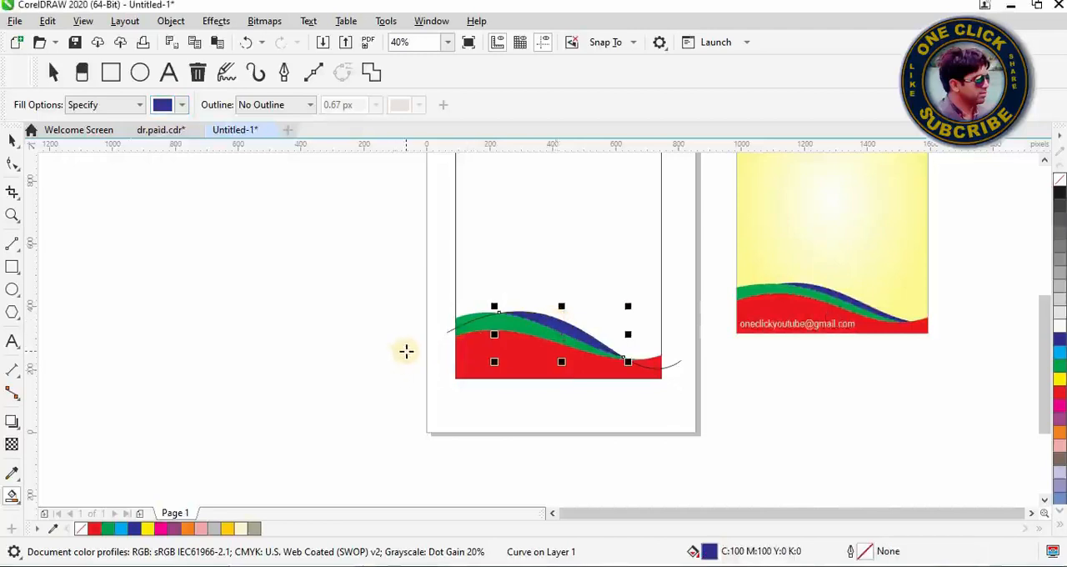
# Step: Delete the wavy construction line along the blue band's upper edge
pyautogui.click(11, 140)
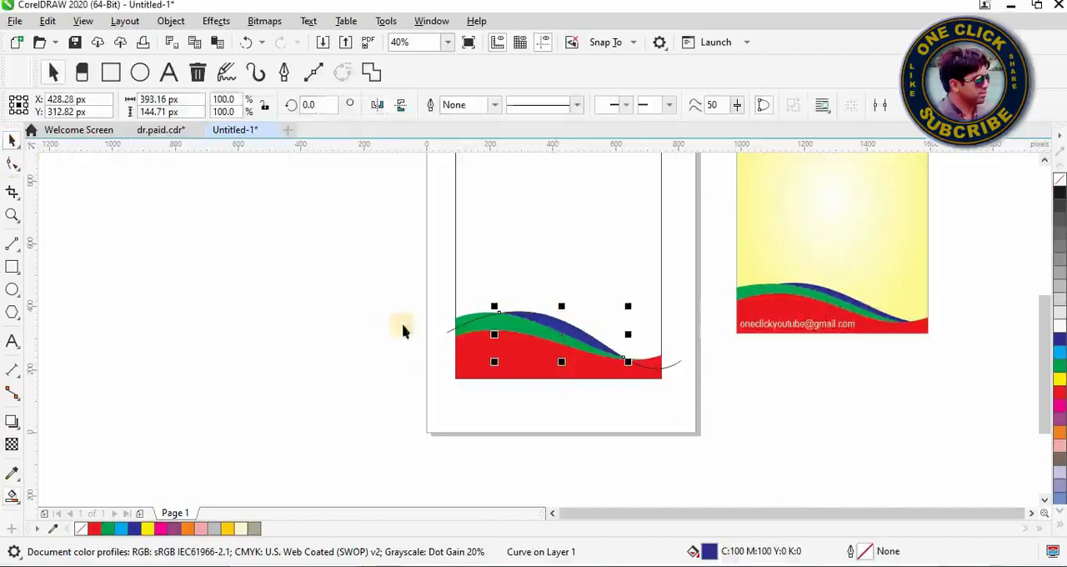
pyautogui.click(450, 333)
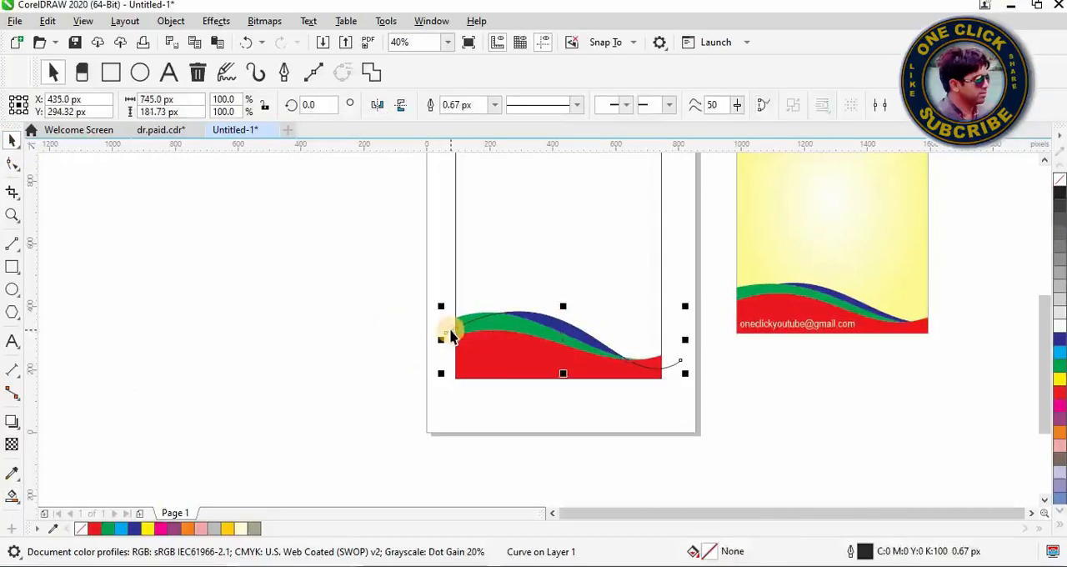
pyautogui.press('Delete')
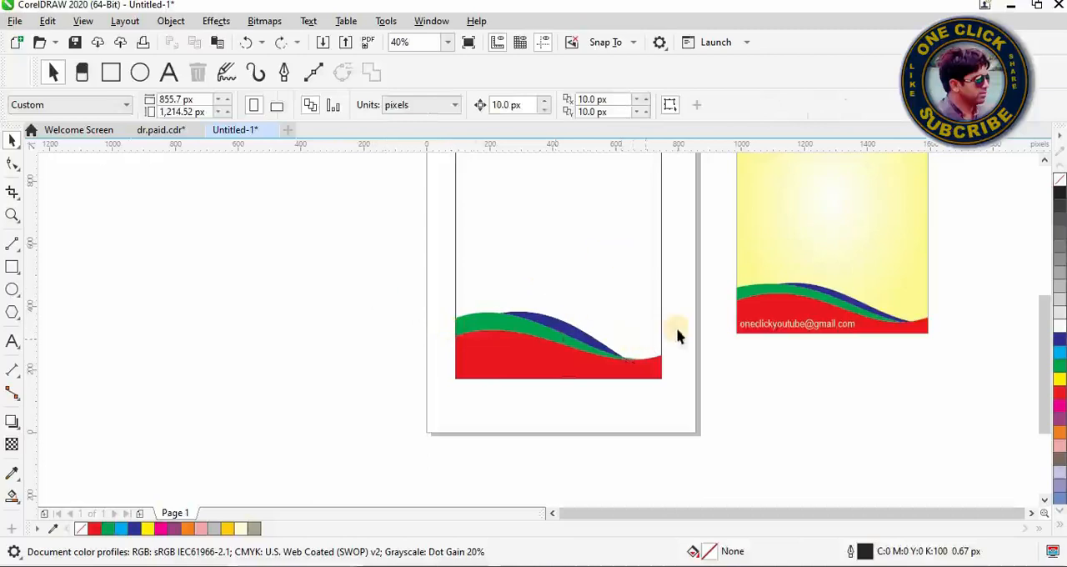
# Step: Group the red, green and blue bands and copy the group to the clipboard
pyautogui.moveTo(683, 292); pyautogui.dragTo(590, 380)
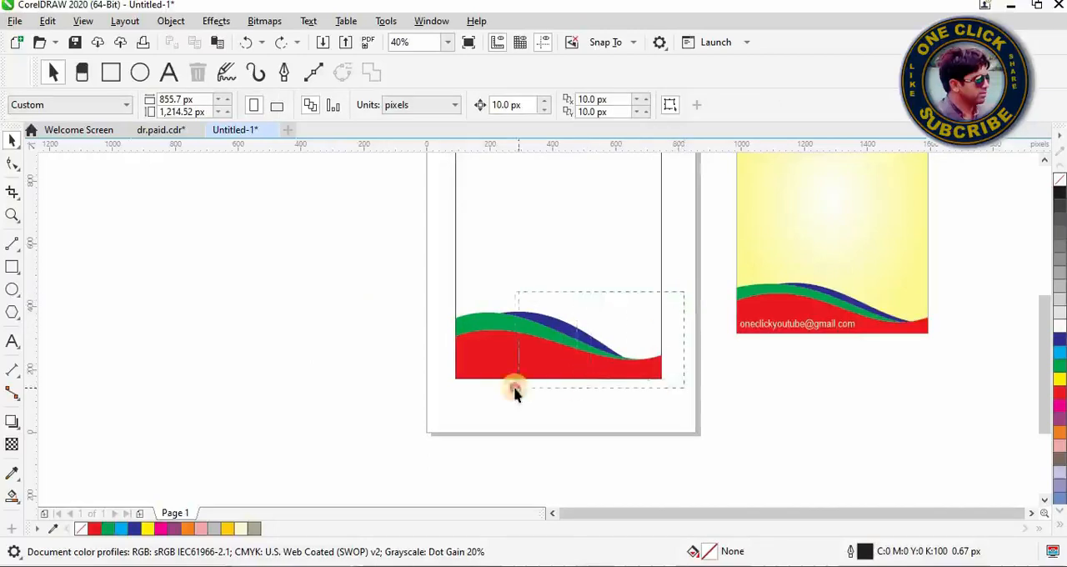
pyautogui.moveTo(515, 392); pyautogui.dragTo(425, 395)
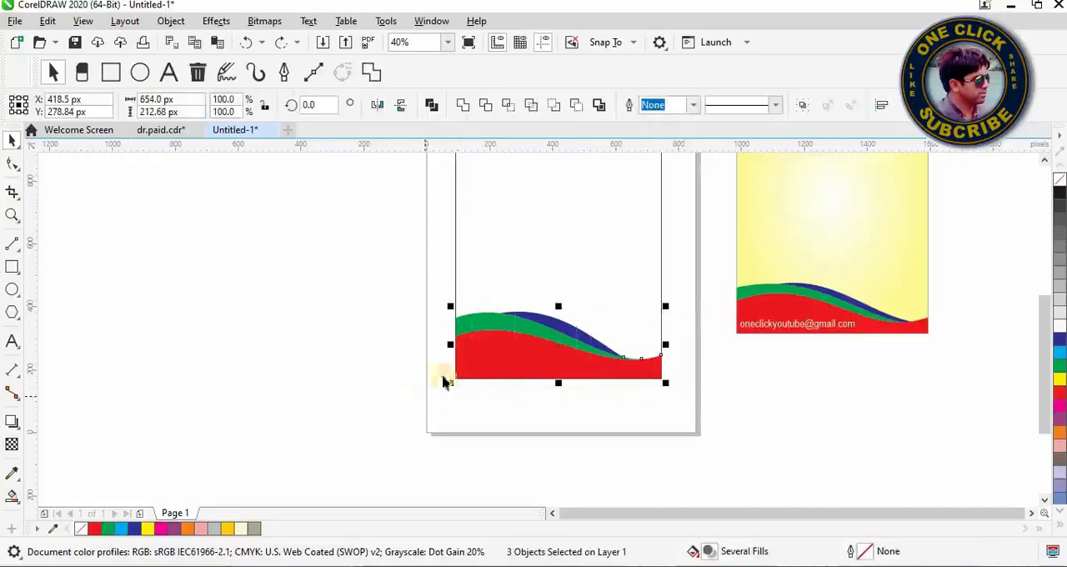
pyautogui.rightClick(482, 341)
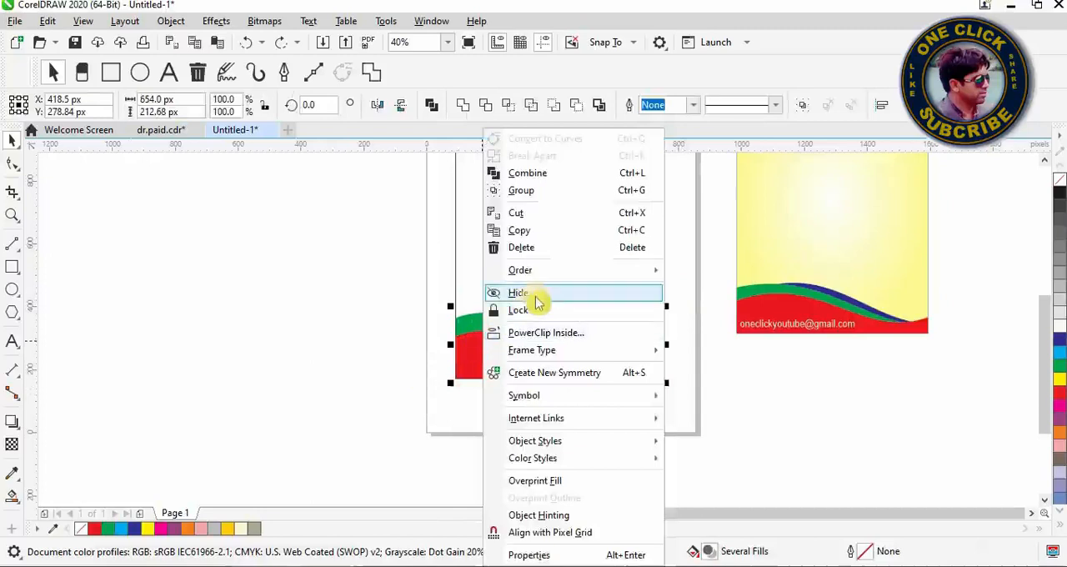
pyautogui.click(617, 191)
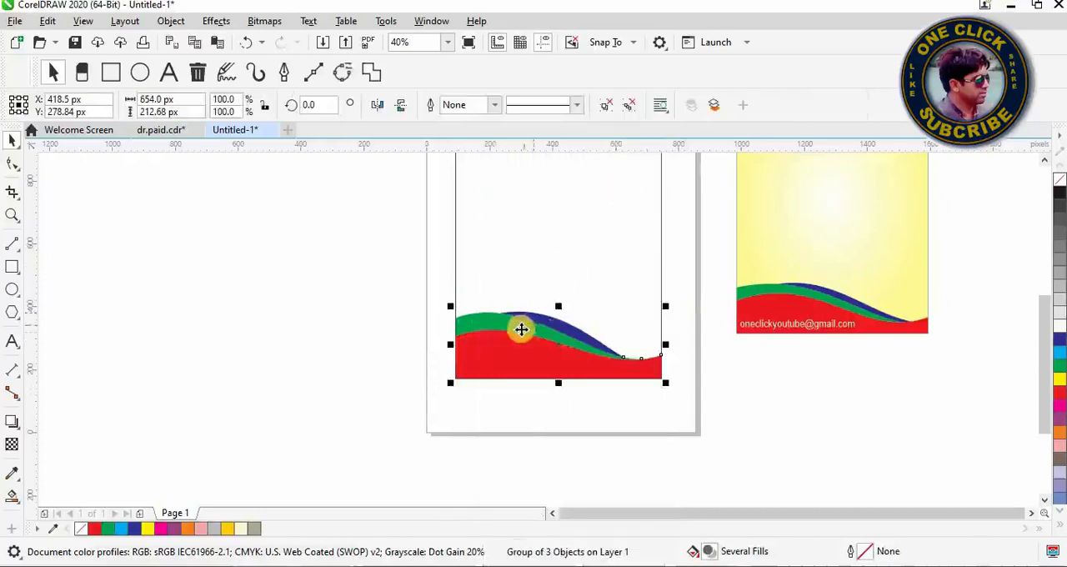
pyautogui.rightClick(522, 332)
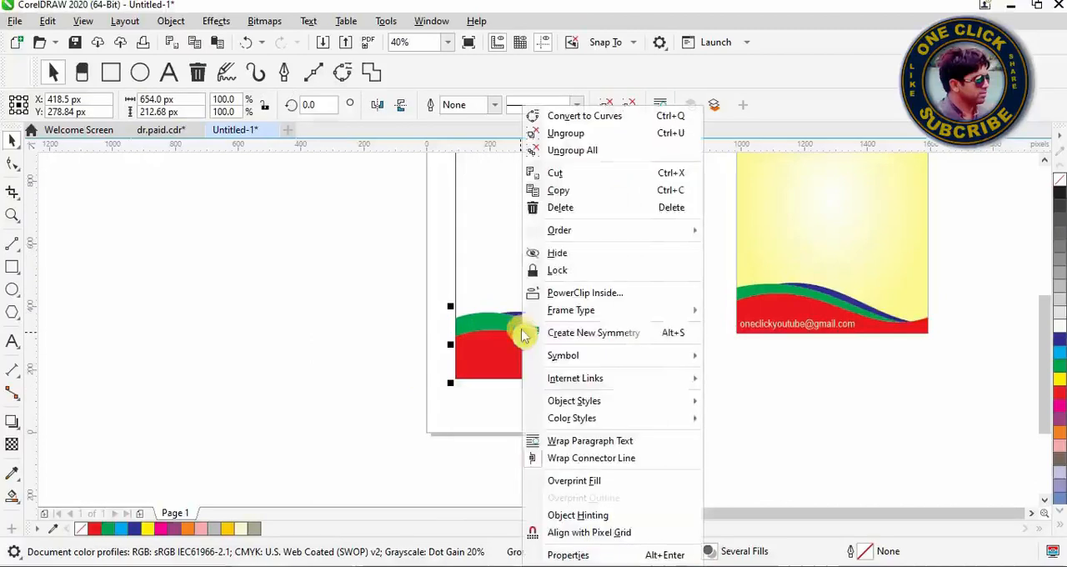
pyautogui.click(567, 197)
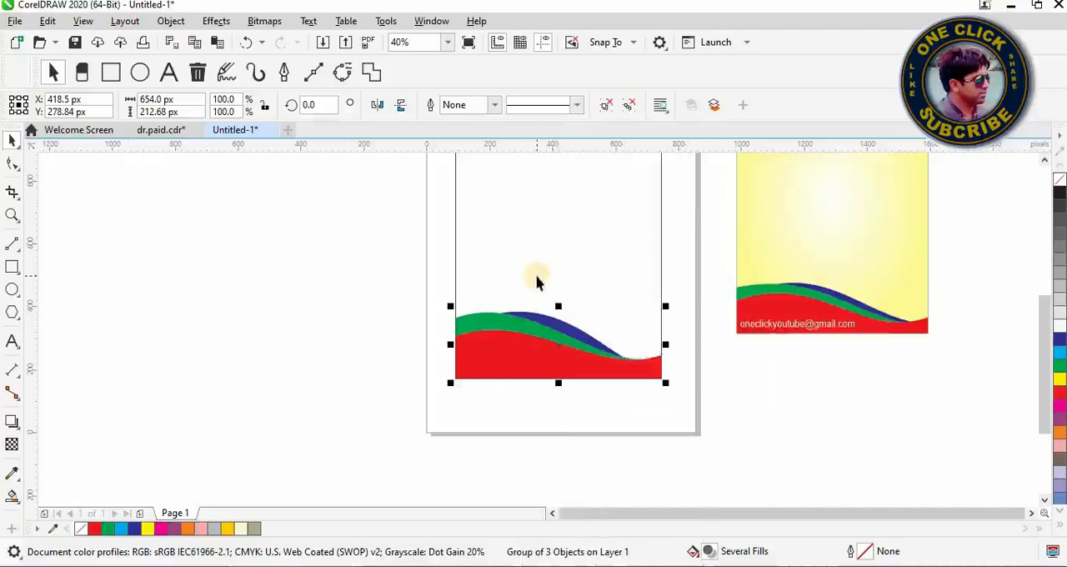
pyautogui.moveTo(522, 331); pyautogui.dragTo(525, 290)
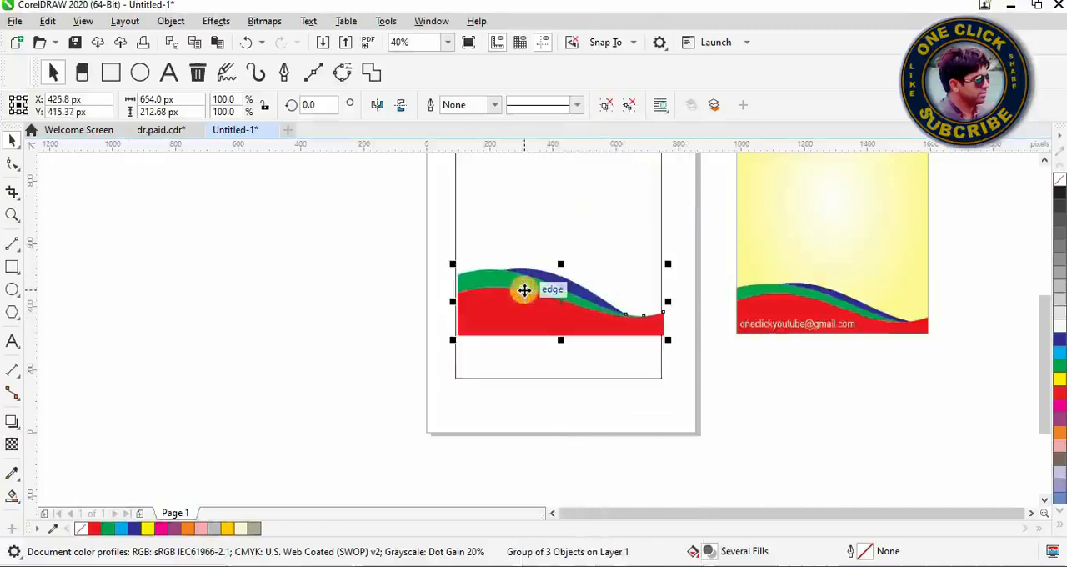
pyautogui.hotkey('ctrl', 'z')
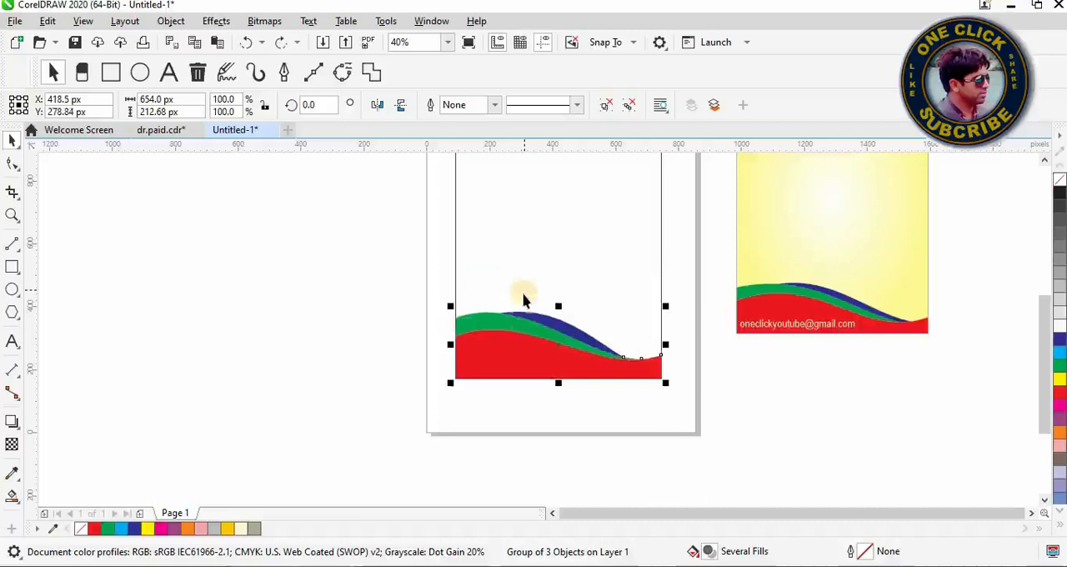
pyautogui.rightClick(534, 279)
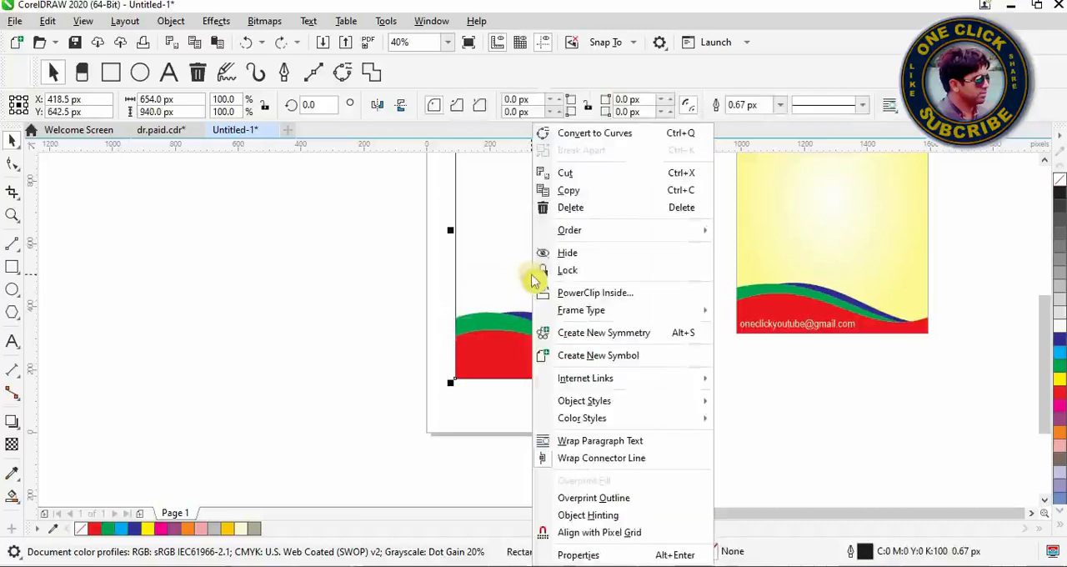
pyautogui.moveTo(554, 240)
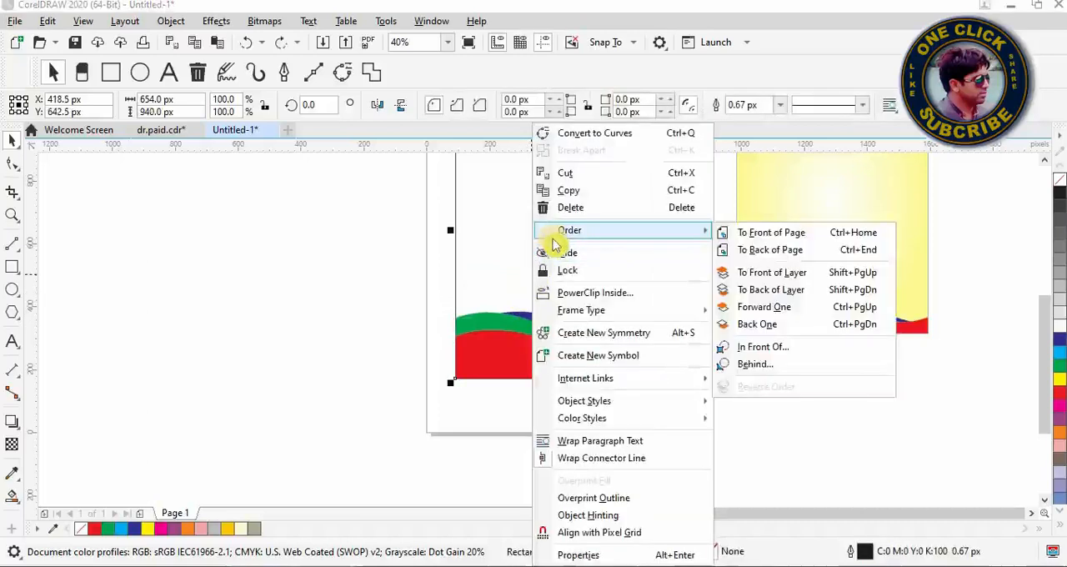
pyautogui.click(492, 219)
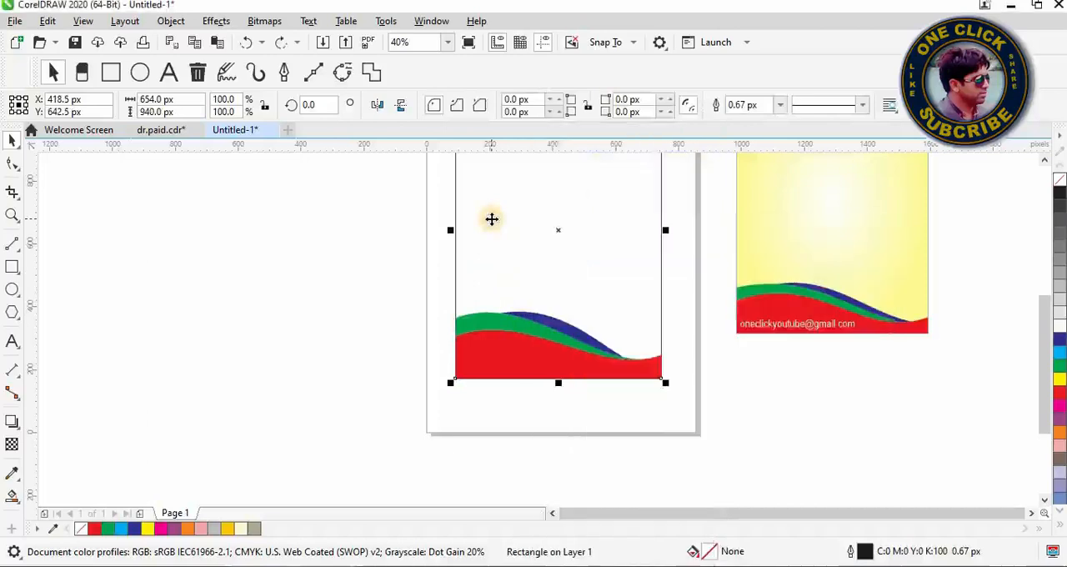
# Step: Place a duplicate of the band group above the original within the rectangle and mirror it both vertically and horizontally
pyautogui.press('Tab')
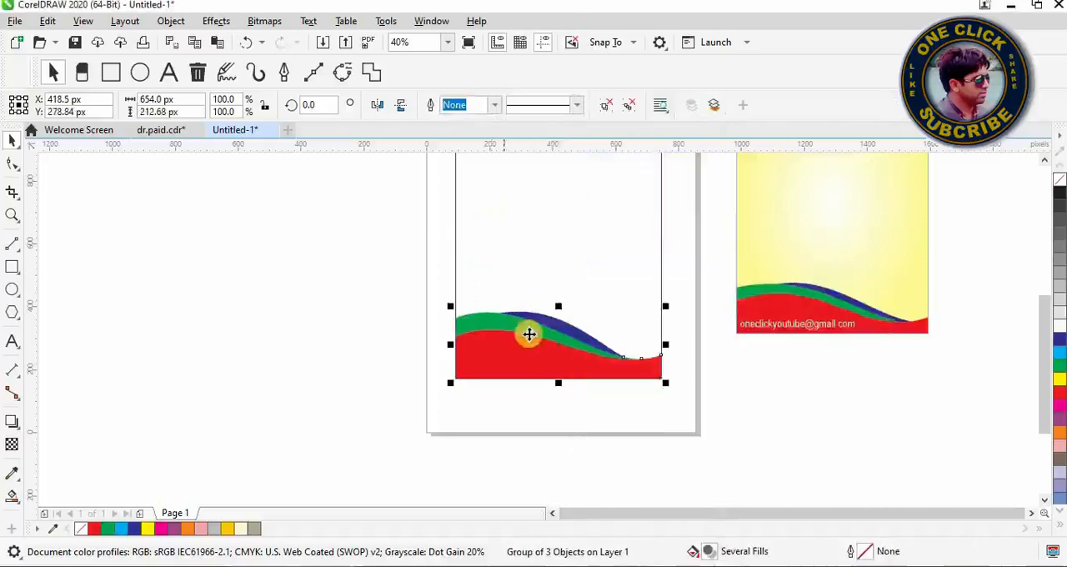
pyautogui.moveTo(529, 349); pyautogui.dragTo(529, 246)
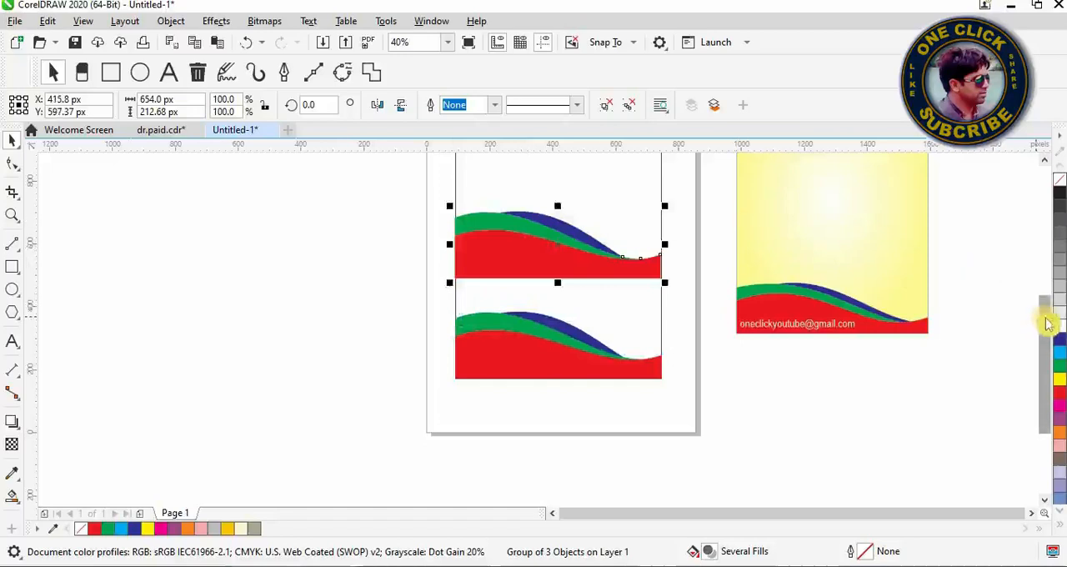
pyautogui.moveTo(1044, 317); pyautogui.dragTo(1049, 279)
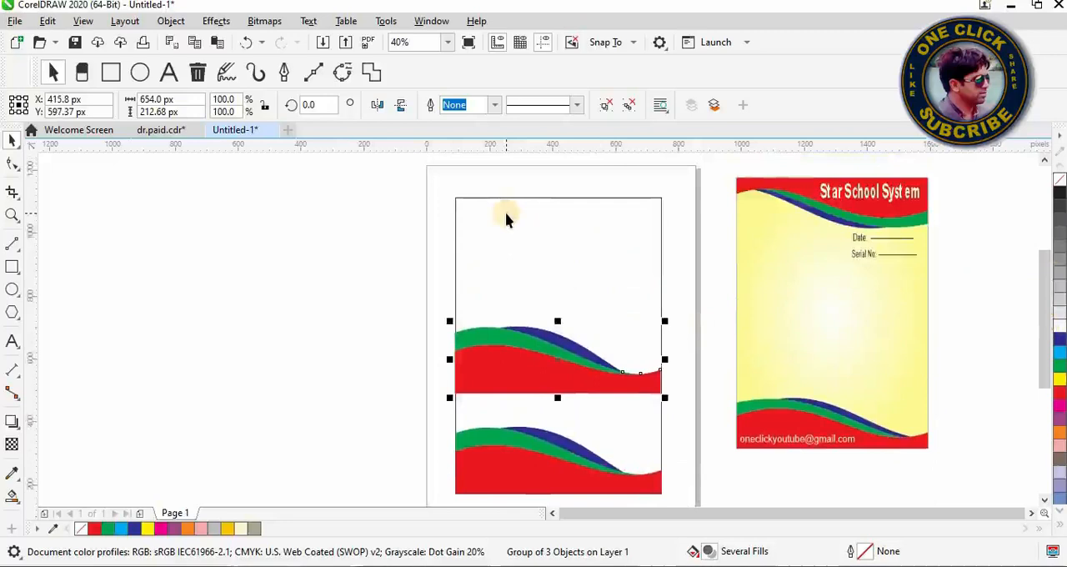
pyautogui.click(407, 111)
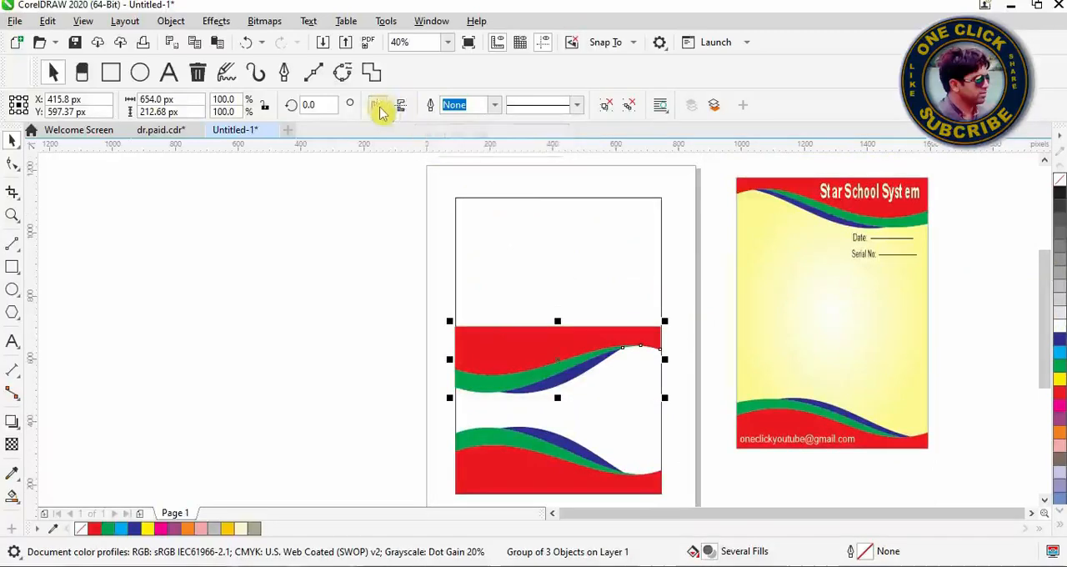
pyautogui.click(379, 111)
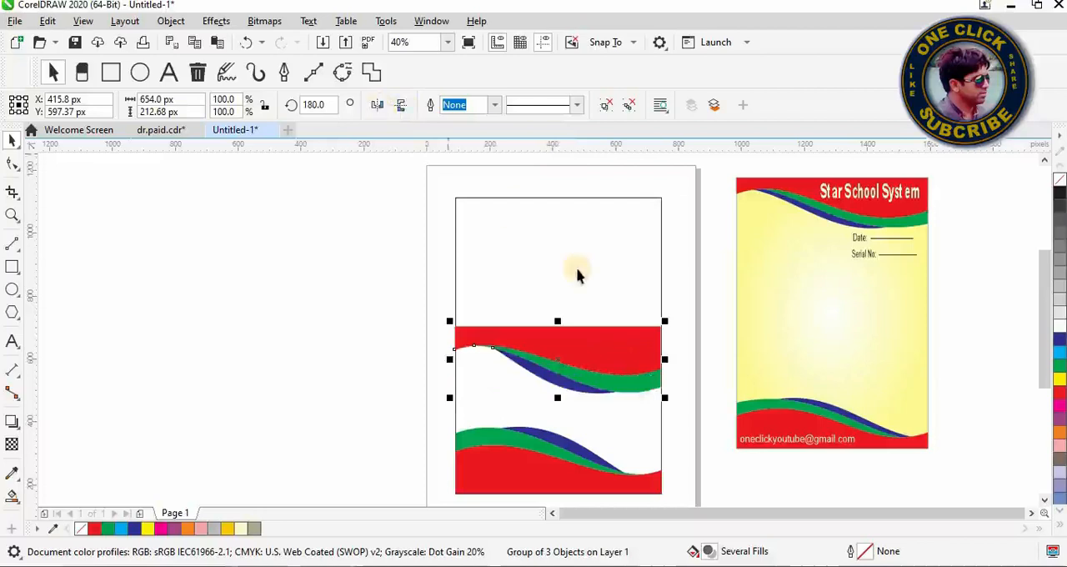
# Step: Move the mirrored band group up until it meets the rectangle's top edge
pyautogui.moveTo(591, 336); pyautogui.dragTo(595, 220)
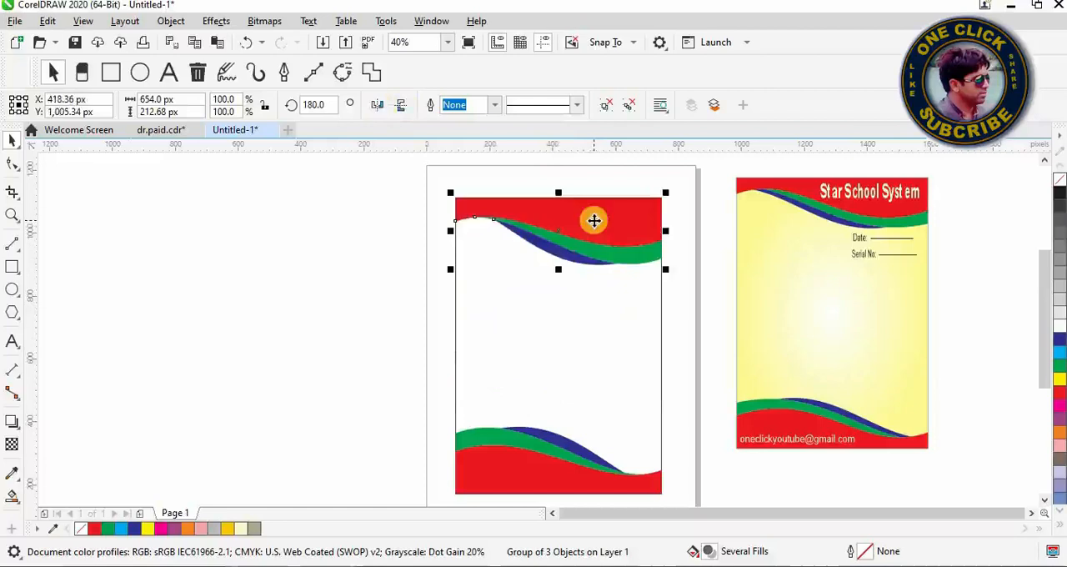
pyautogui.click(406, 305)
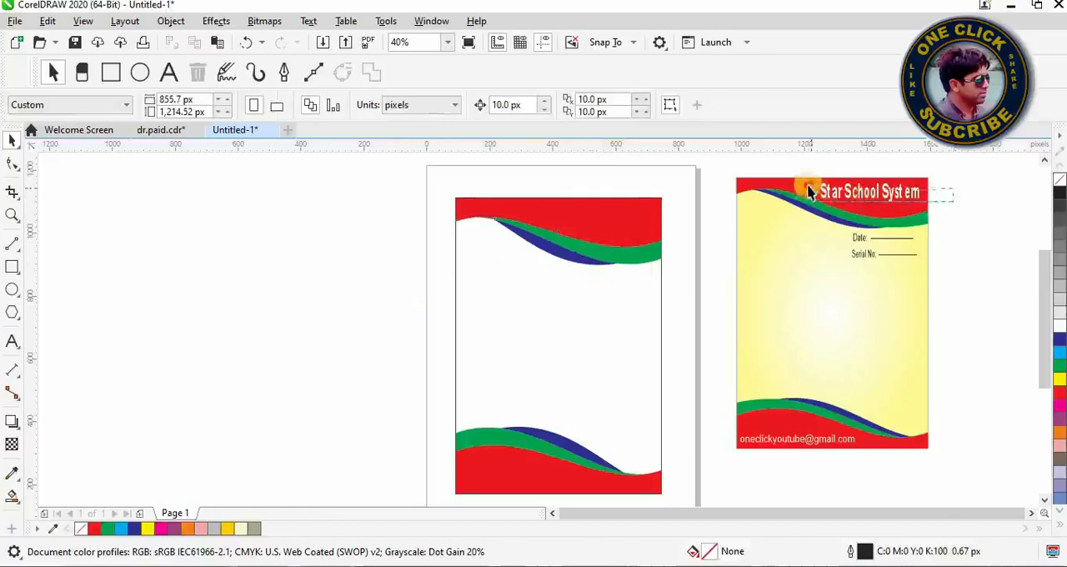
# Step: Ungroup all objects of the reference letterhead so its texts can be selected individually
pyautogui.click(890, 193)
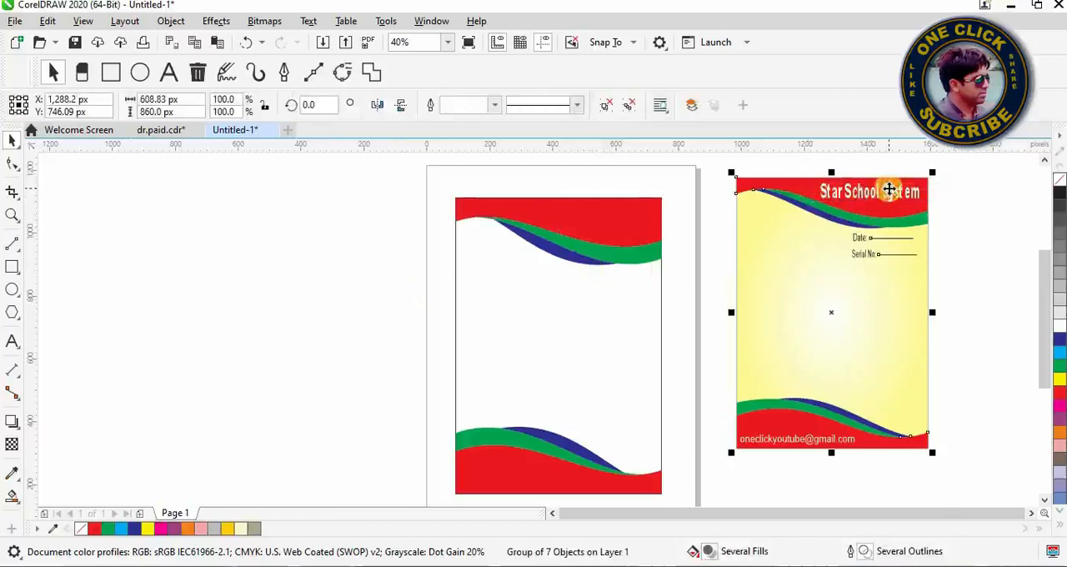
pyautogui.click(958, 201)
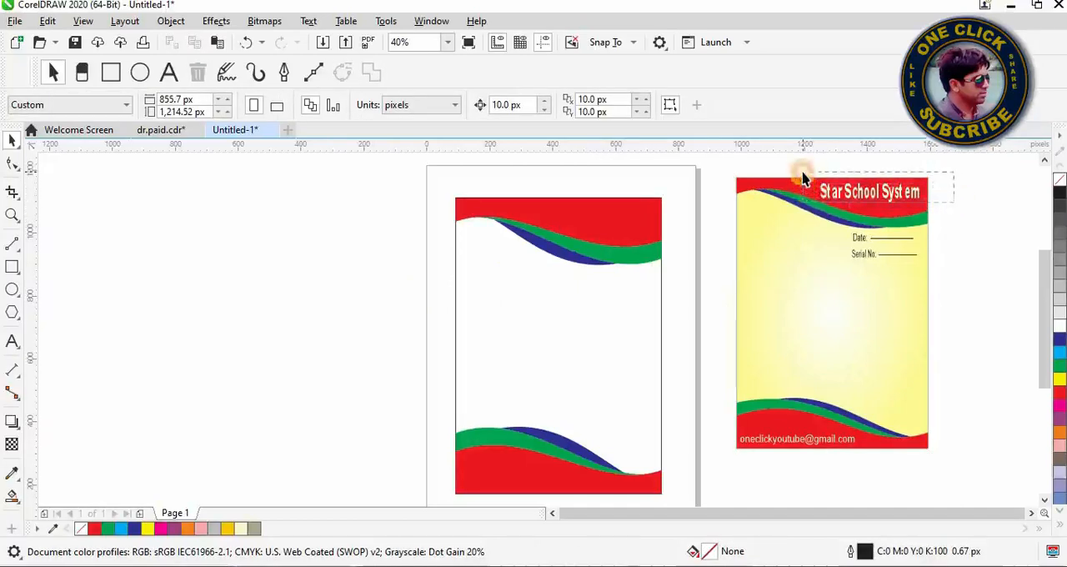
pyautogui.click(755, 202)
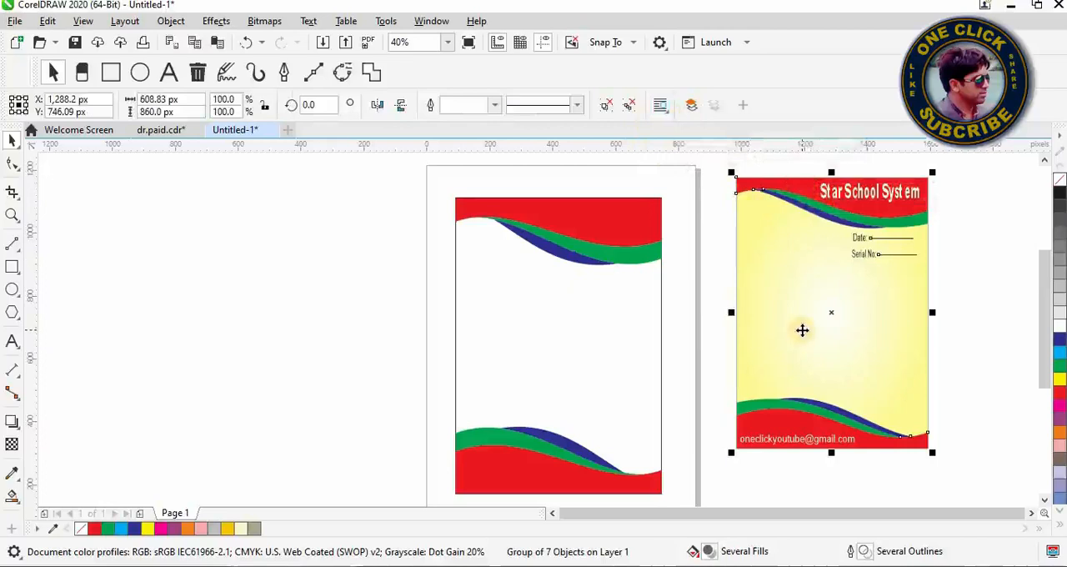
pyautogui.click(635, 108)
pyautogui.click(963, 217)
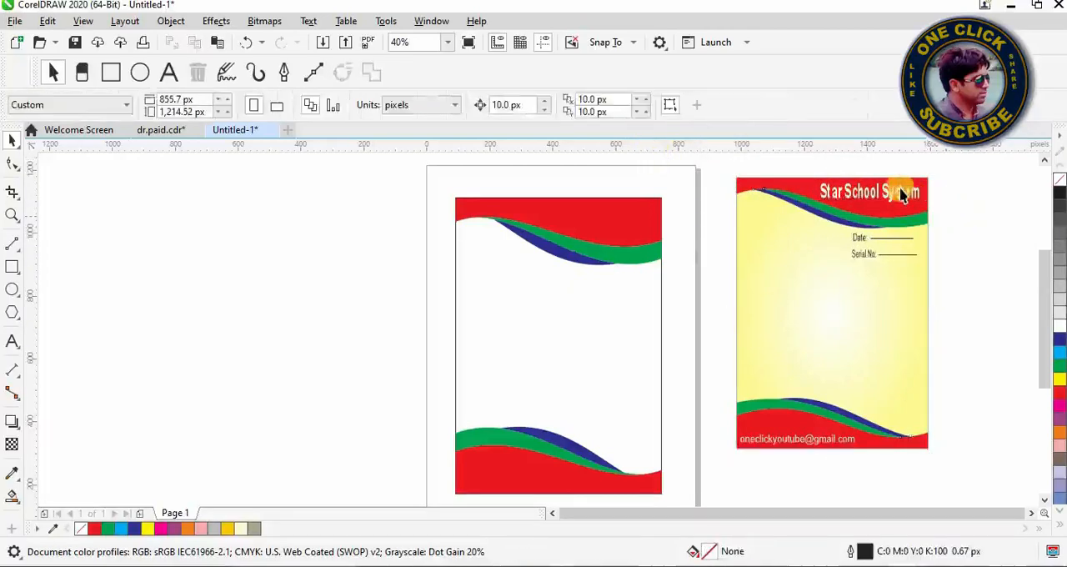
# Step: Try to place an enlarged duplicate of the reference's "Star School System" title on the upper red band
pyautogui.click(899, 194)
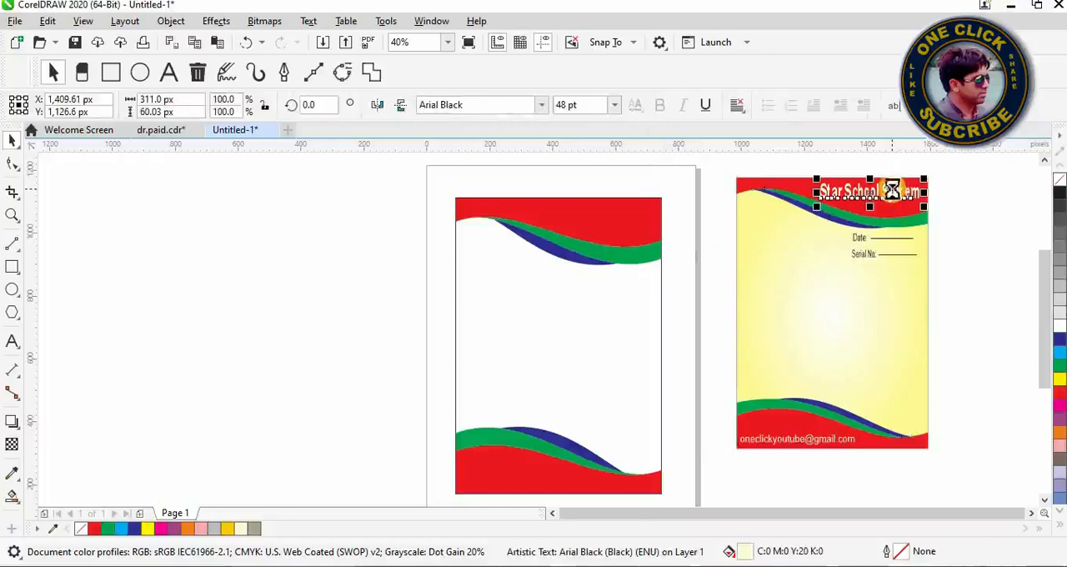
pyautogui.hotkey('ctrl', 'd')
pyautogui.moveTo(873, 190); pyautogui.dragTo(603, 219)
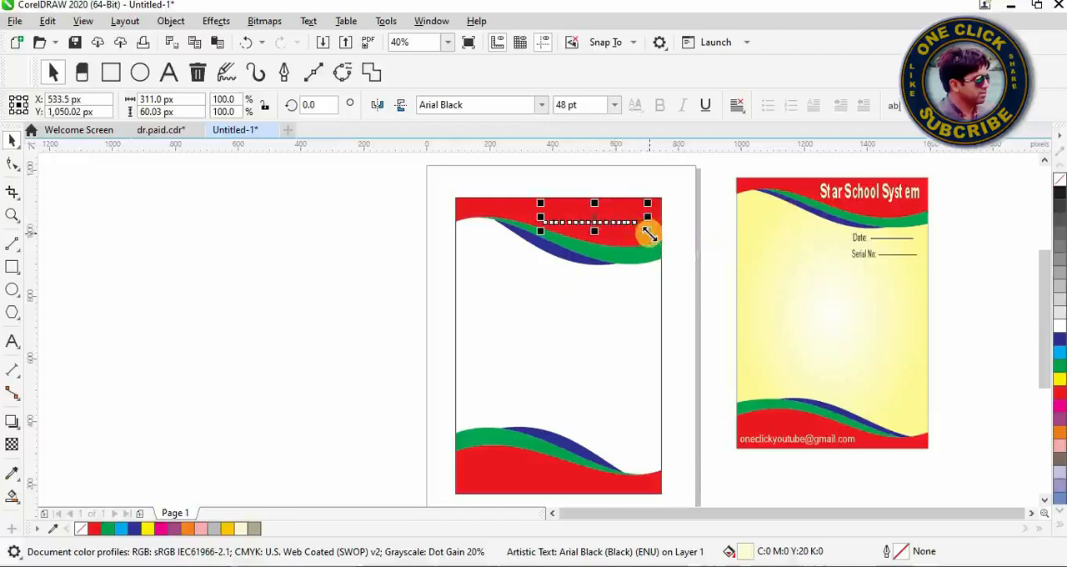
pyautogui.moveTo(648, 234); pyautogui.dragTo(655, 232)
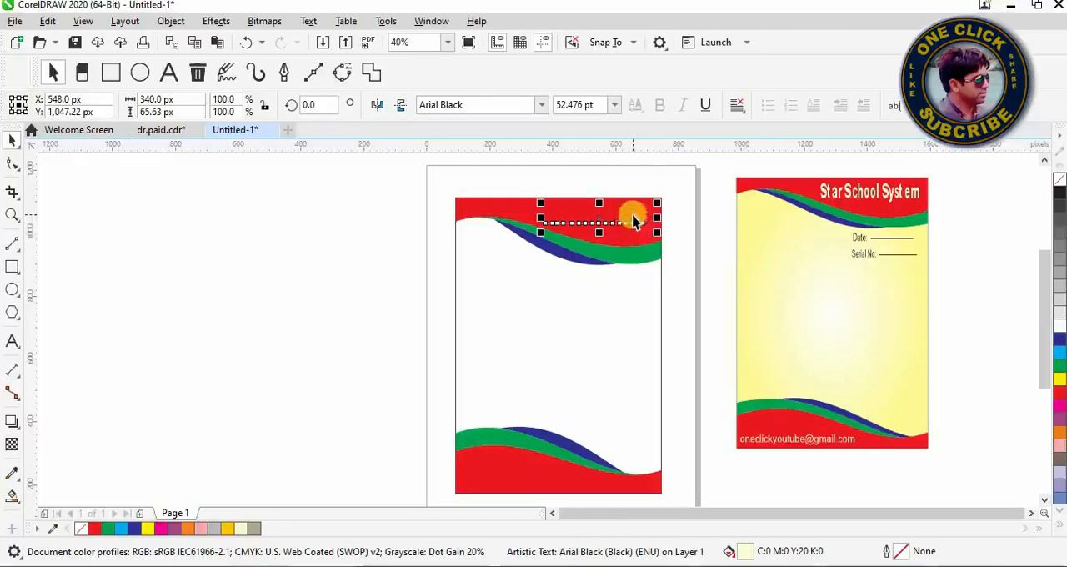
pyautogui.click(632, 219)
pyautogui.rightClick(632, 219)
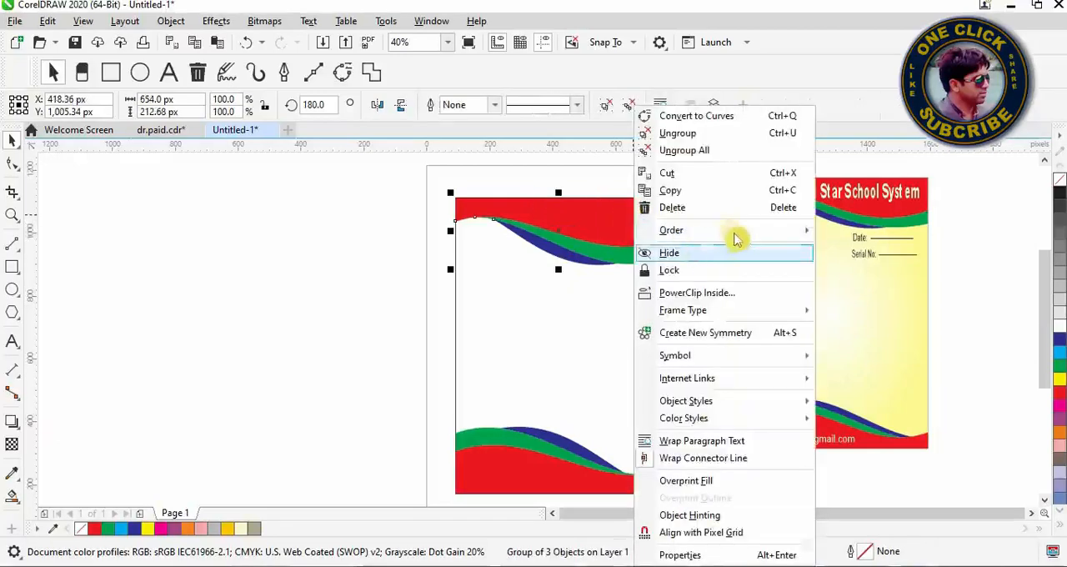
pyautogui.moveTo(738, 234)
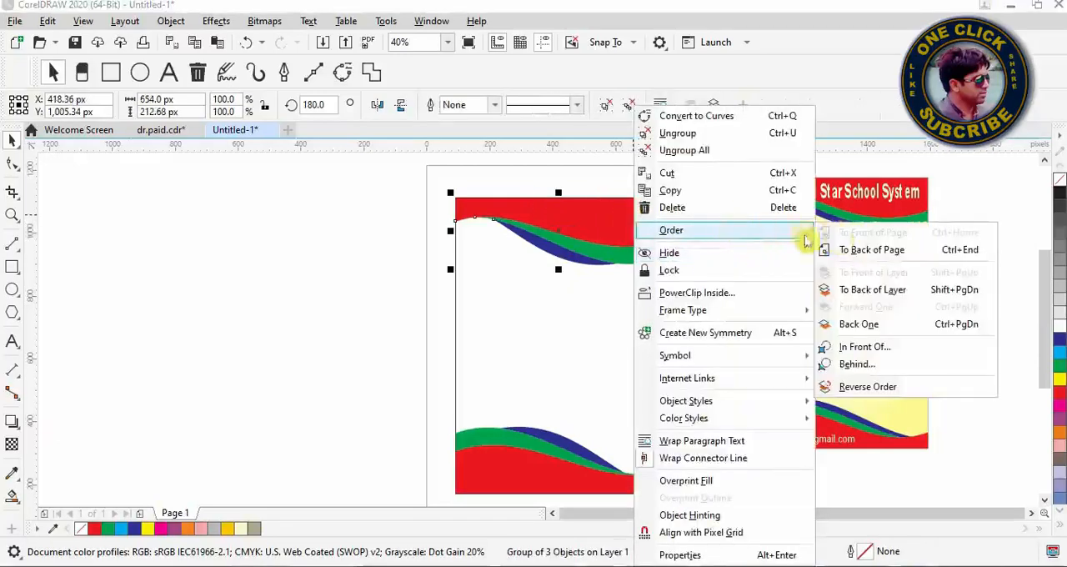
pyautogui.click(378, 265)
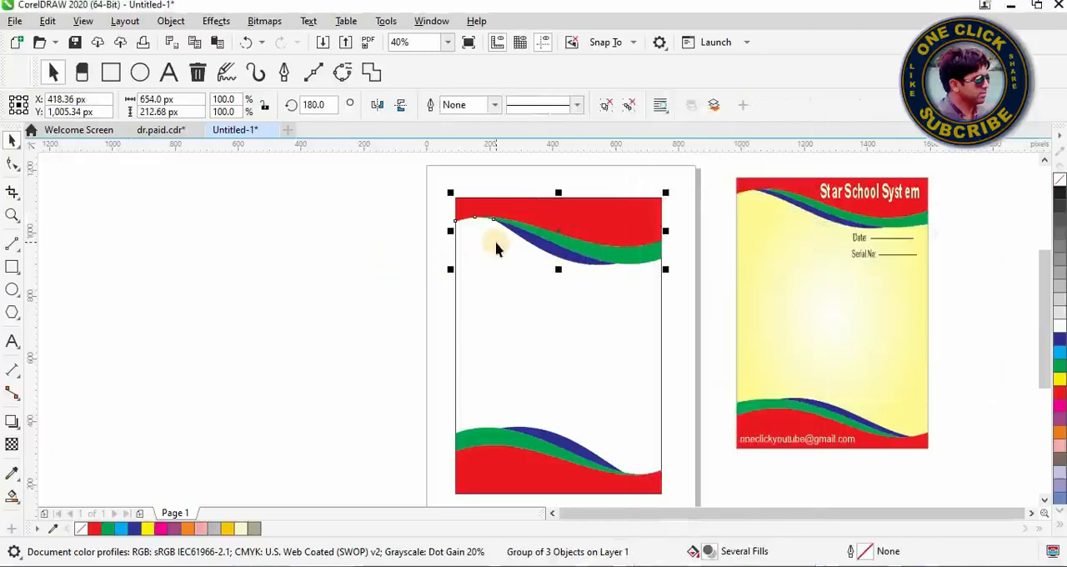
# Step: Place a fresh 48 pt copy of the "Star School System" title on the upper red band, towards the right side
pyautogui.click(868, 192)
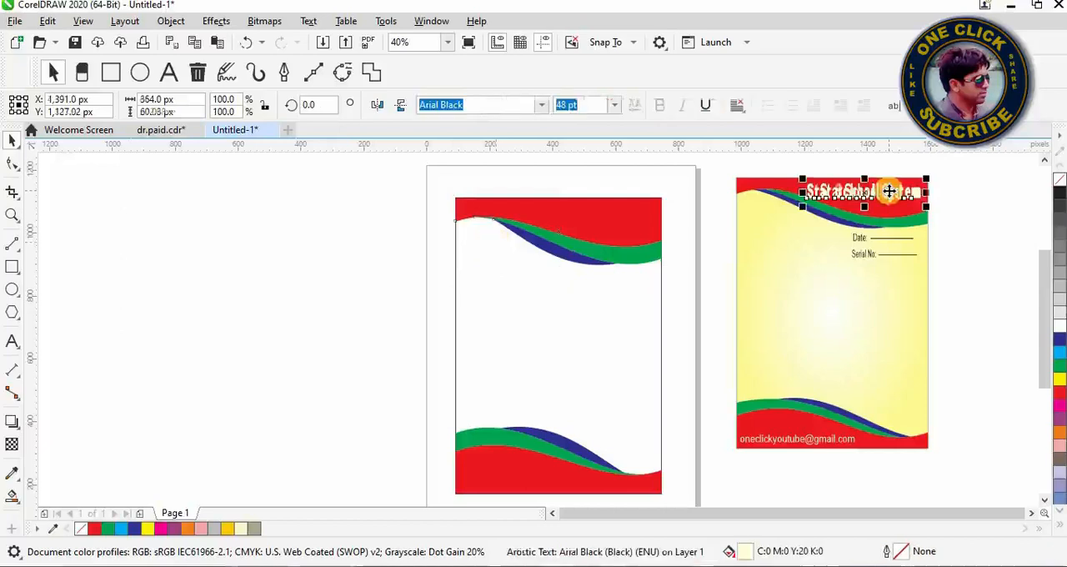
pyautogui.moveTo(867, 192); pyautogui.dragTo(597, 213)
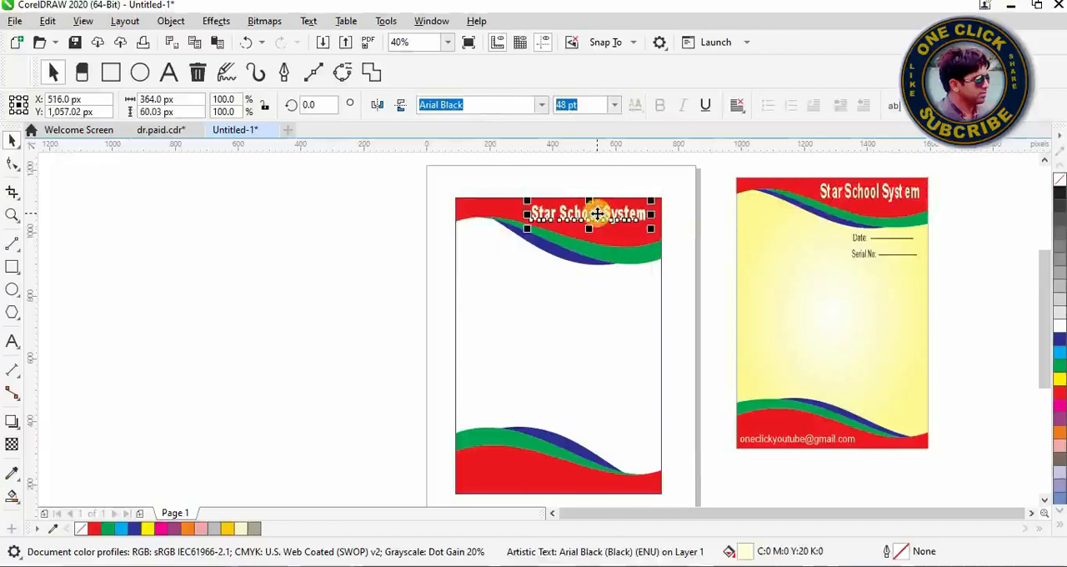
pyautogui.click(610, 308)
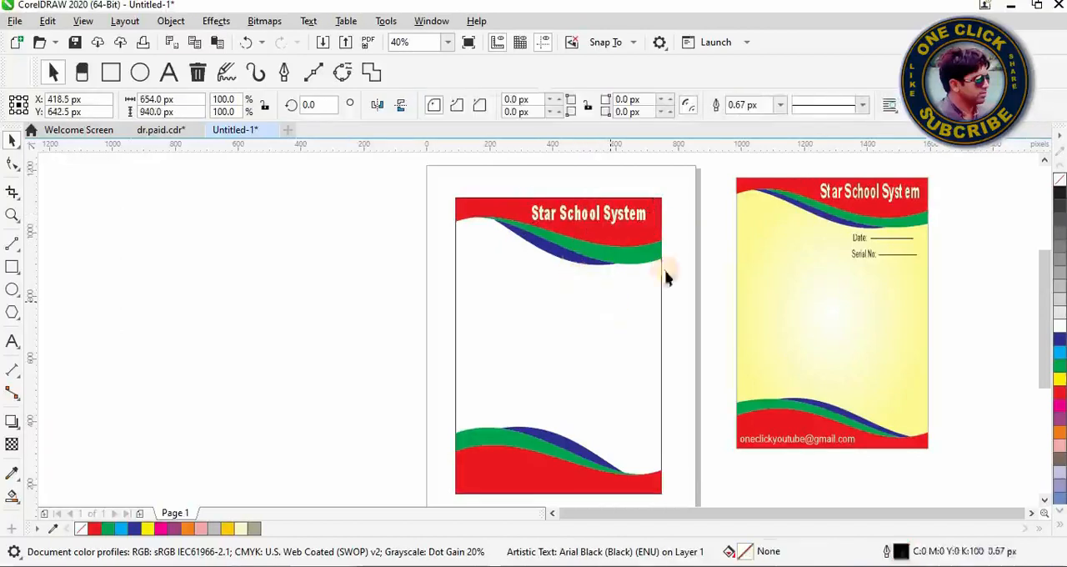
# Step: Copy the reference's "Date:" label with its line into the rectangle, below the right part of the upper bands
pyautogui.click(864, 243)
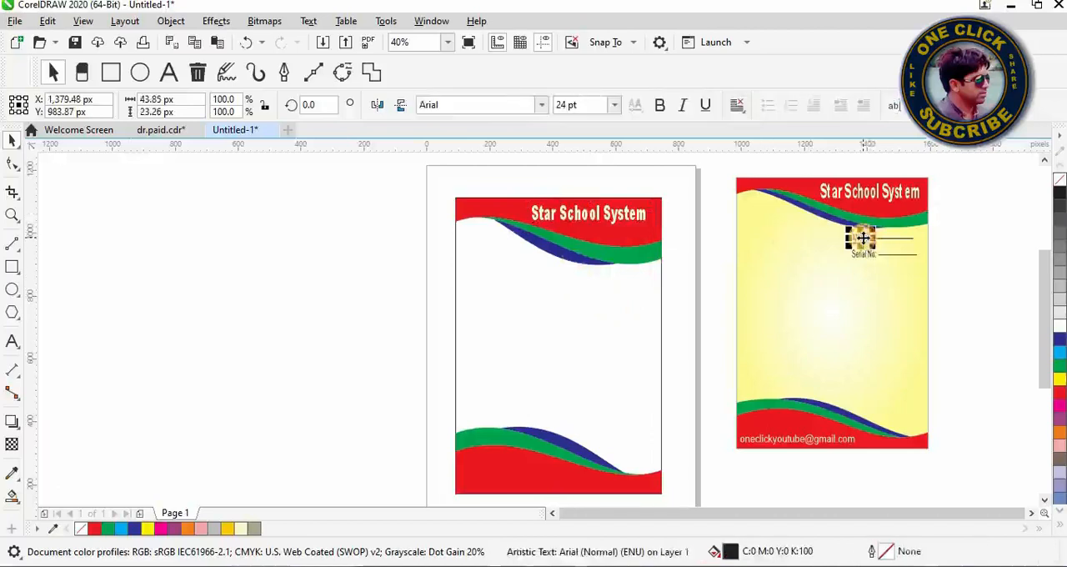
pyautogui.click(889, 238)
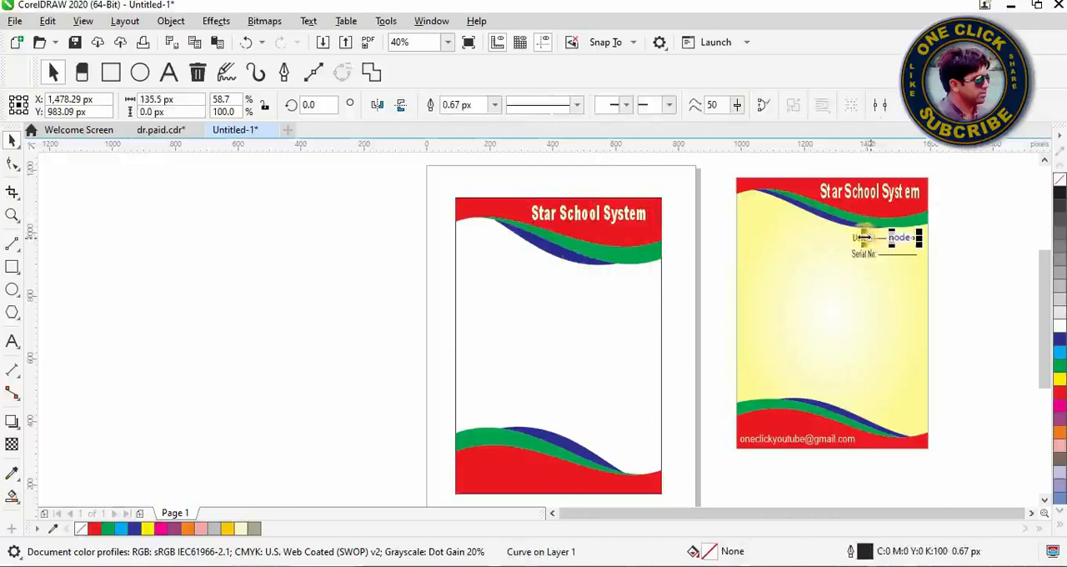
pyautogui.keyDown('shift'); pyautogui.click(858, 239); pyautogui.keyUp('shift')
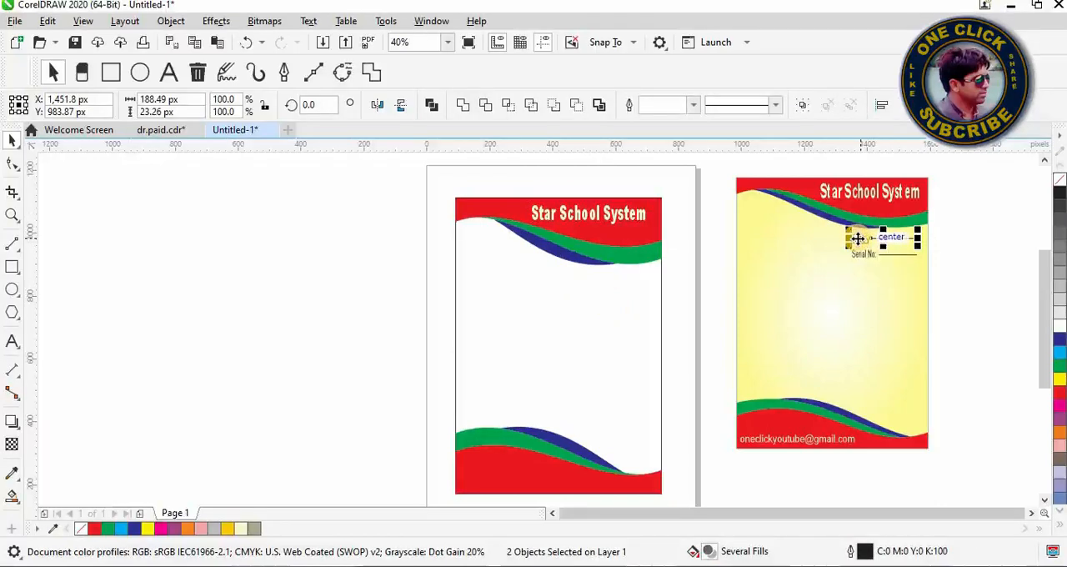
pyautogui.moveTo(868, 237); pyautogui.dragTo(607, 287)
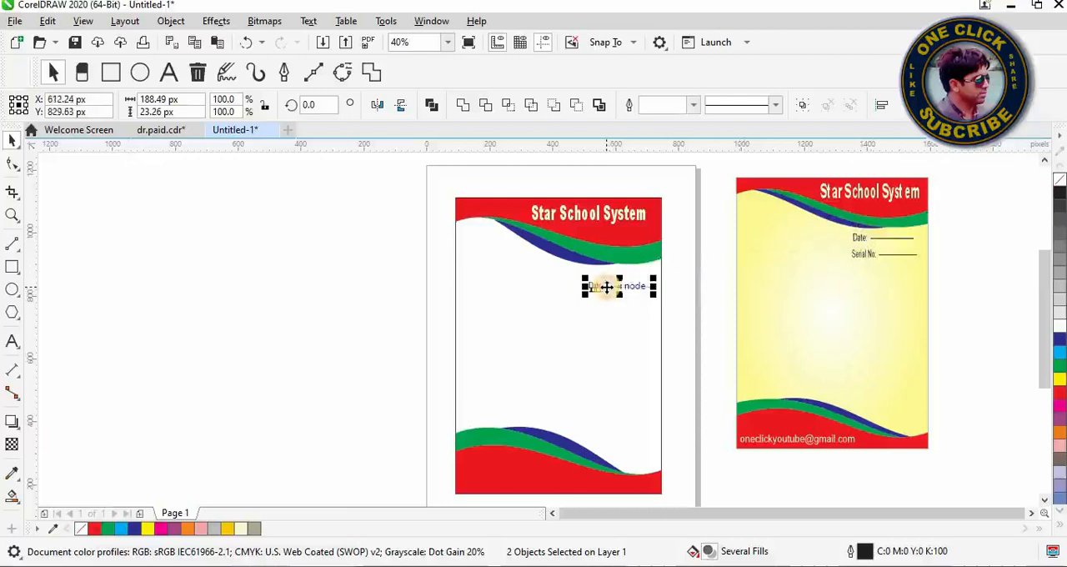
pyautogui.click(862, 256)
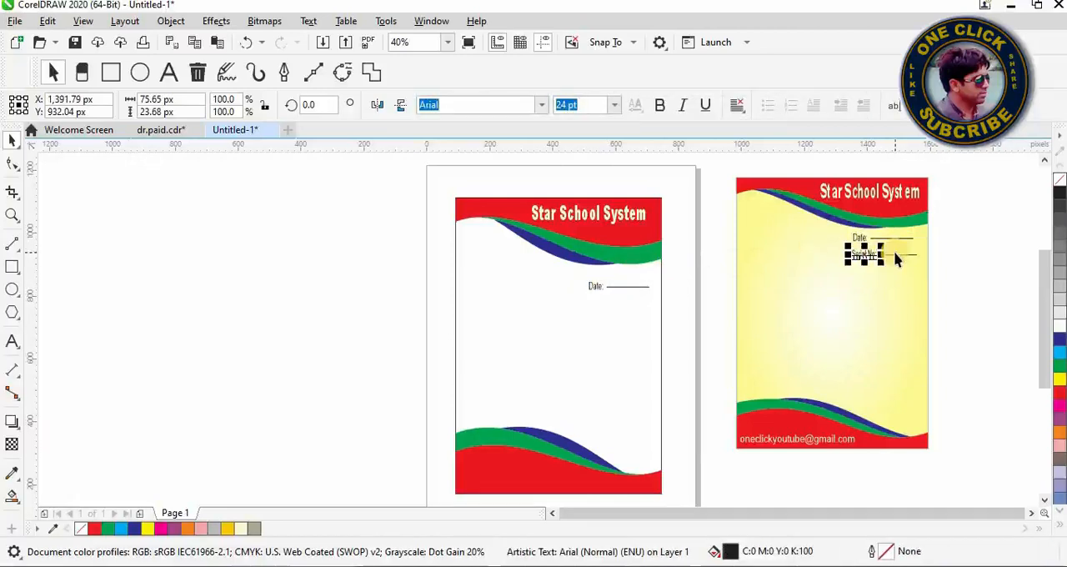
pyautogui.keyDown('shift'); pyautogui.click(894, 253); pyautogui.keyUp('shift')
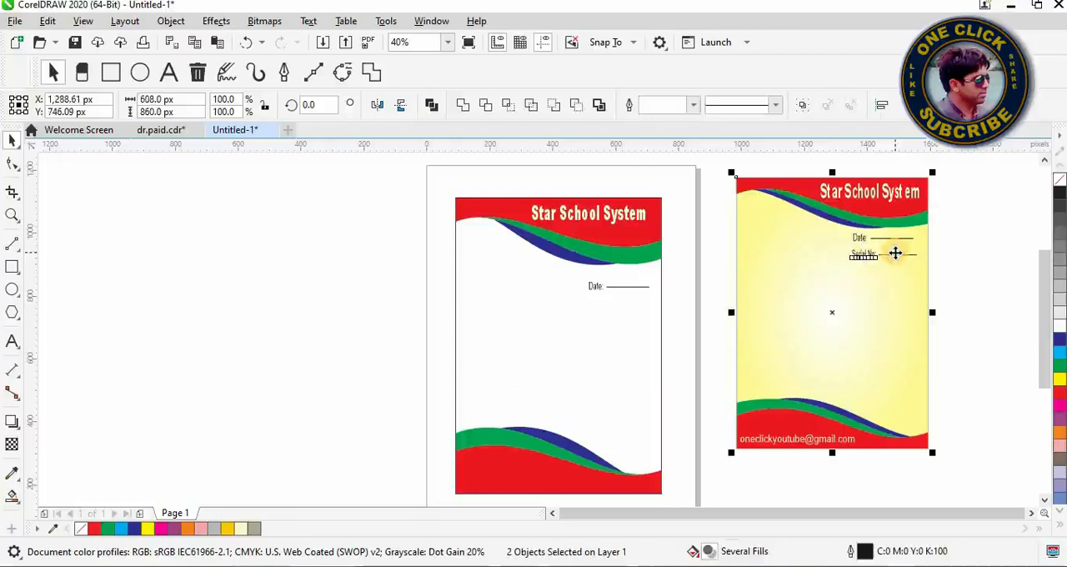
pyautogui.click(895, 253)
pyautogui.keyDown('shift'); pyautogui.click(894, 253); pyautogui.keyUp('shift')
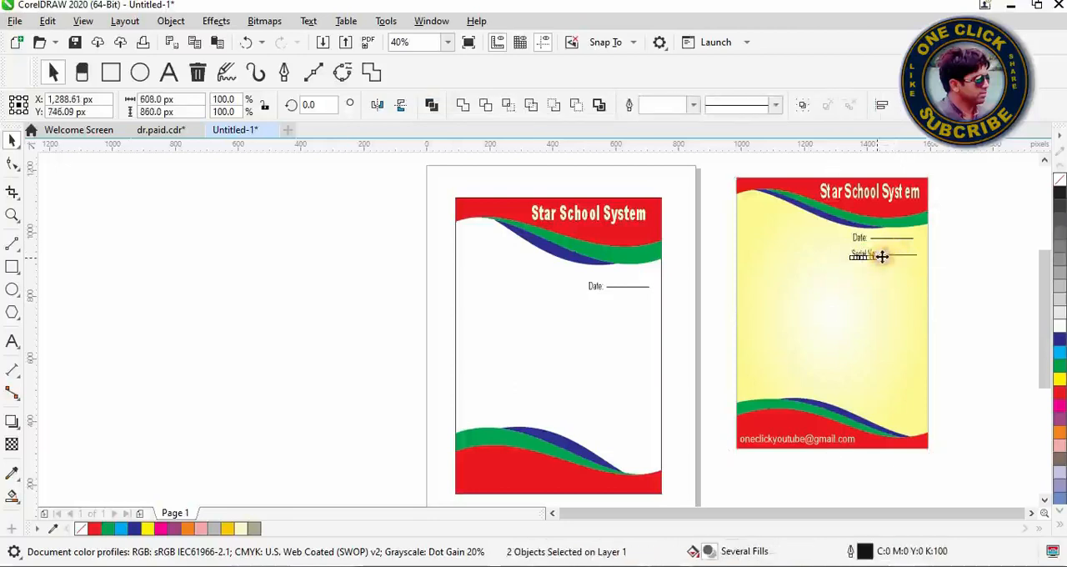
pyautogui.click(863, 256)
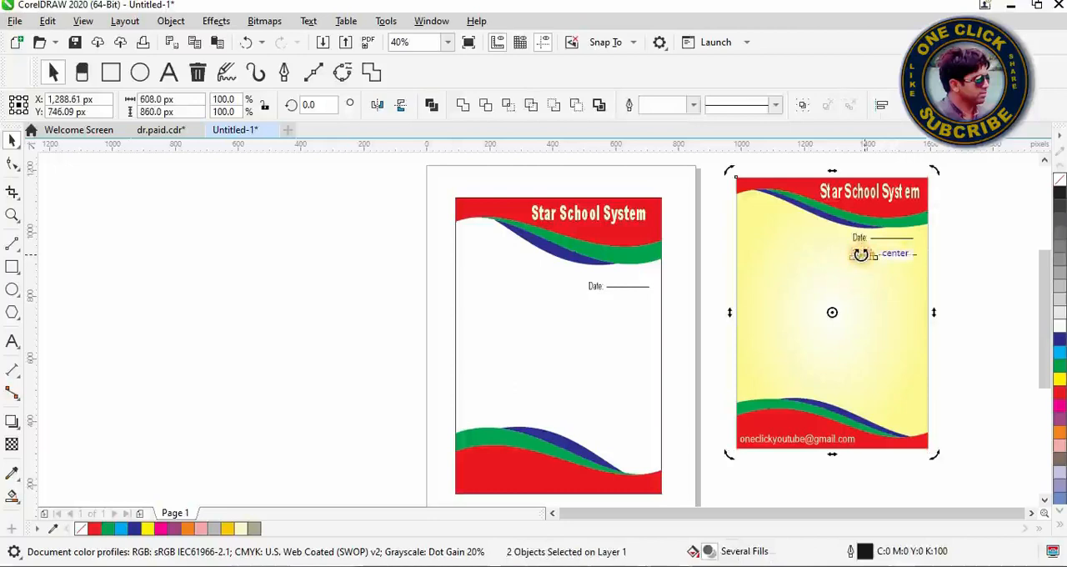
pyautogui.click(956, 270)
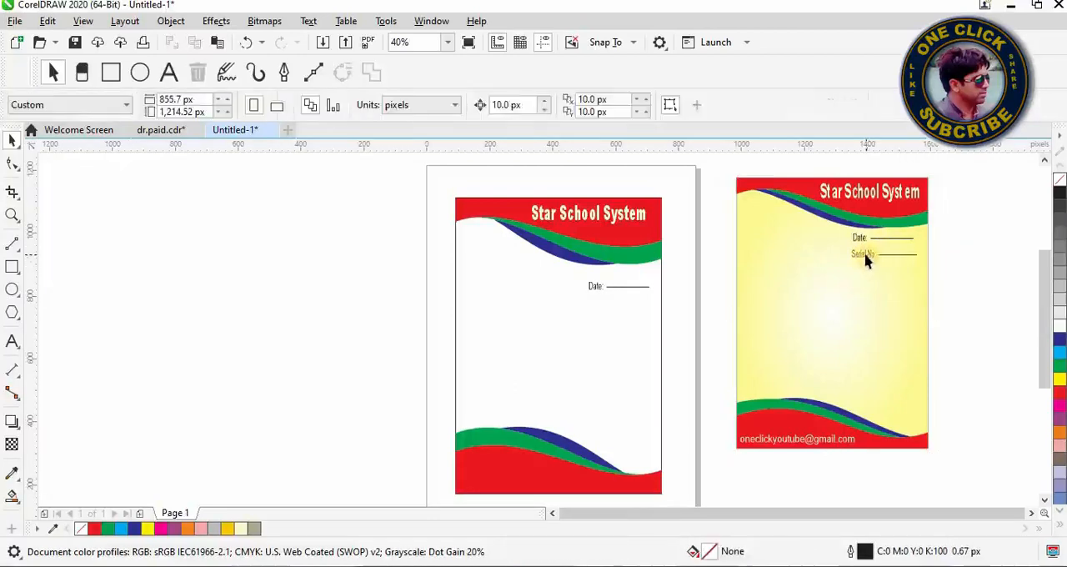
# Step: Copy the reference's "Serial No:" label with its line to just below the copied Date row
pyautogui.click(865, 257)
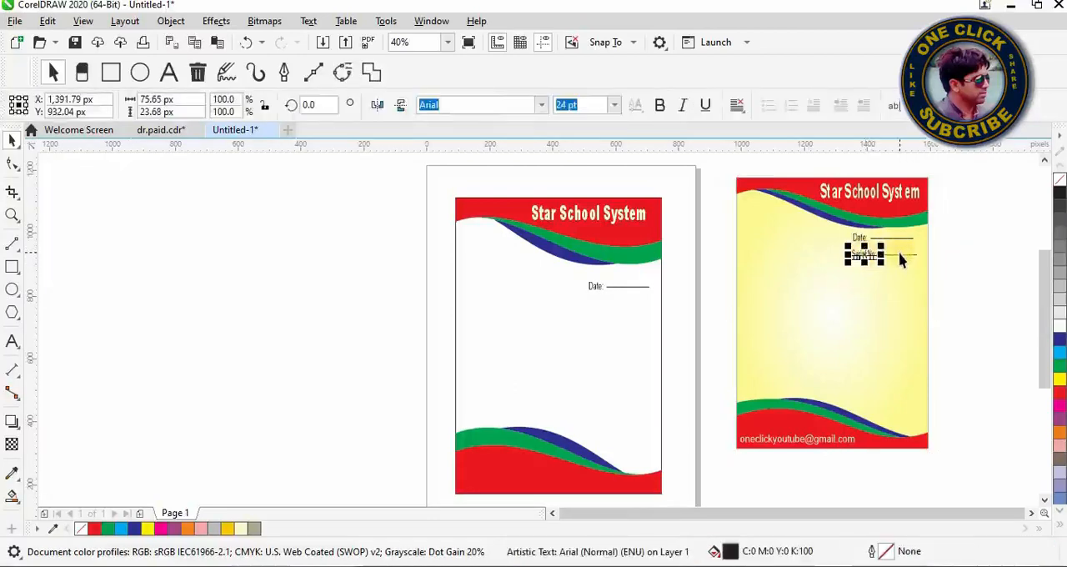
pyautogui.keyDown('shift'); pyautogui.click(899, 253); pyautogui.keyUp('shift')
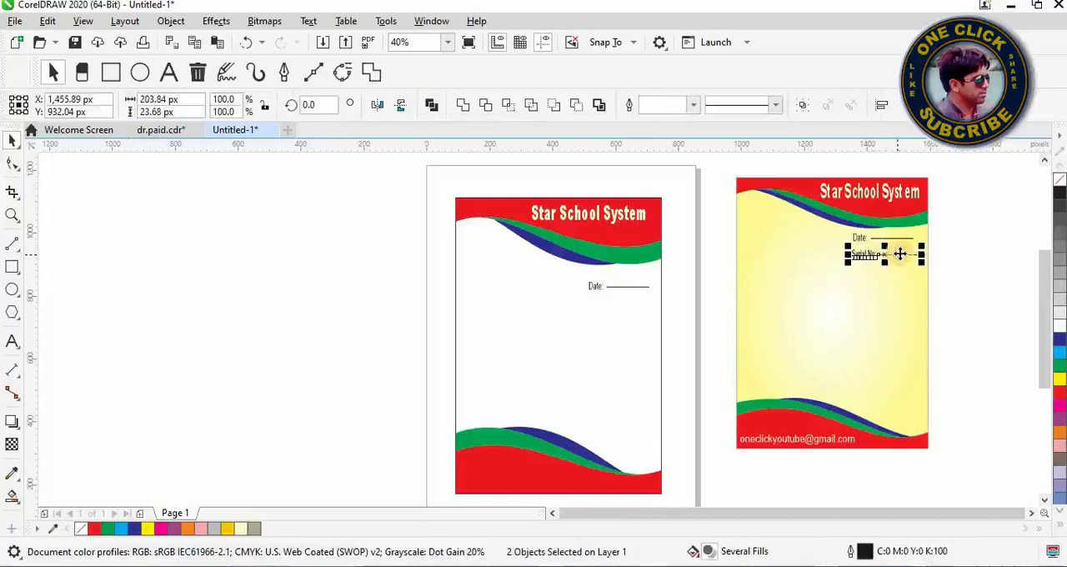
pyautogui.moveTo(870, 254); pyautogui.dragTo(602, 301)
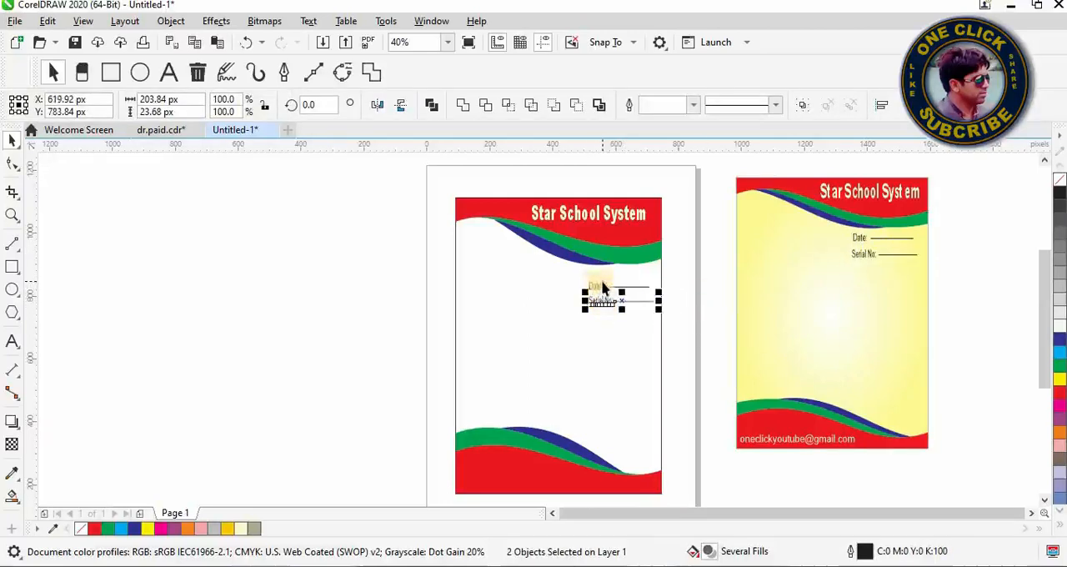
# Step: Move the copied Date row up beneath the bands and bring the Serial No row up close under it
pyautogui.click(667, 273)
pyautogui.moveTo(667, 270); pyautogui.dragTo(601, 280)
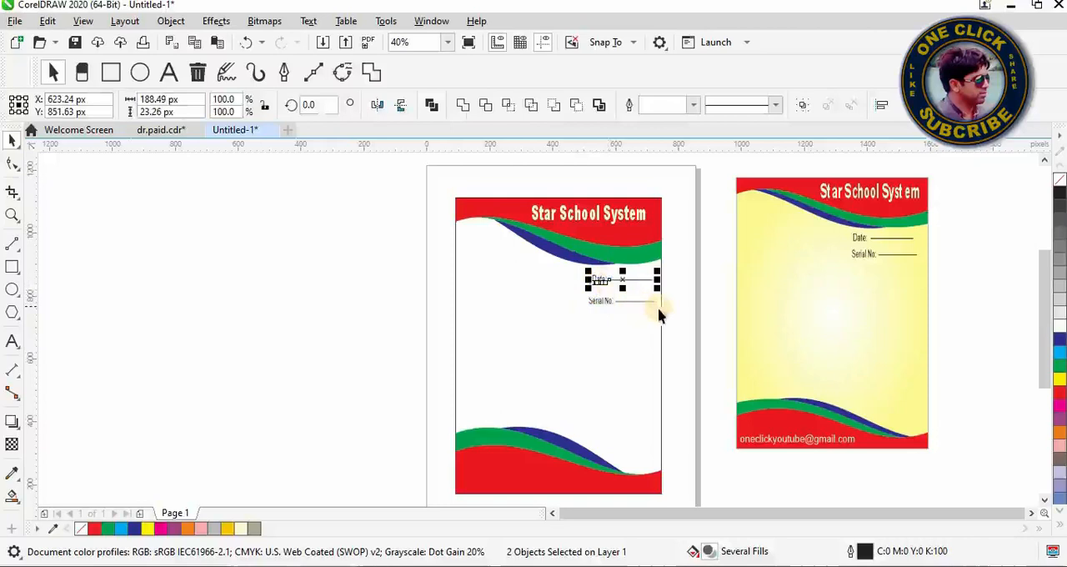
pyautogui.moveTo(668, 309); pyautogui.dragTo(605, 293)
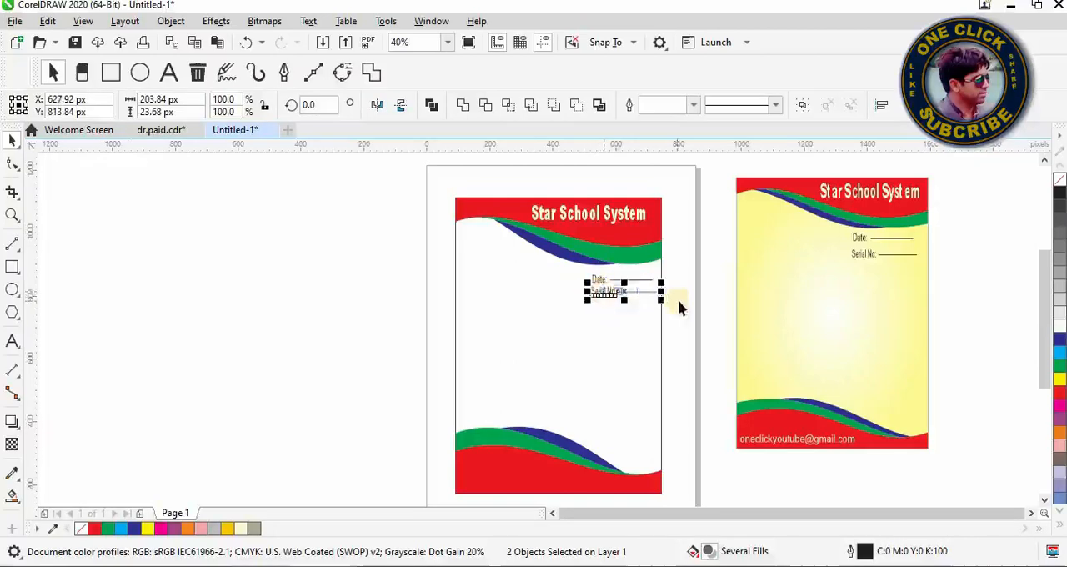
pyautogui.click(722, 306)
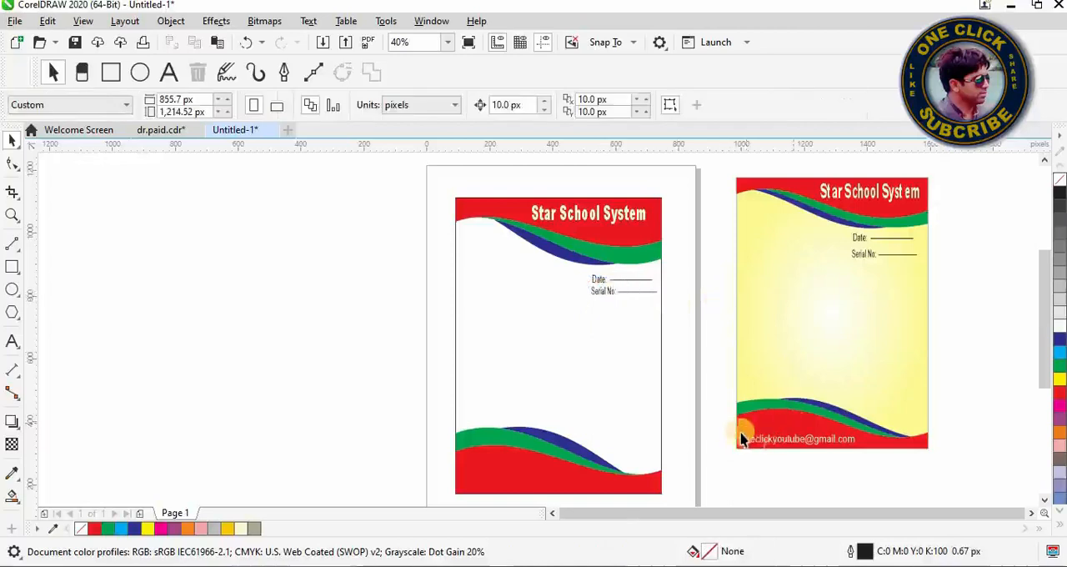
# Step: Copy the reference's contact e-mail text onto the left part of the lower red band
pyautogui.moveTo(729, 430); pyautogui.dragTo(862, 473)
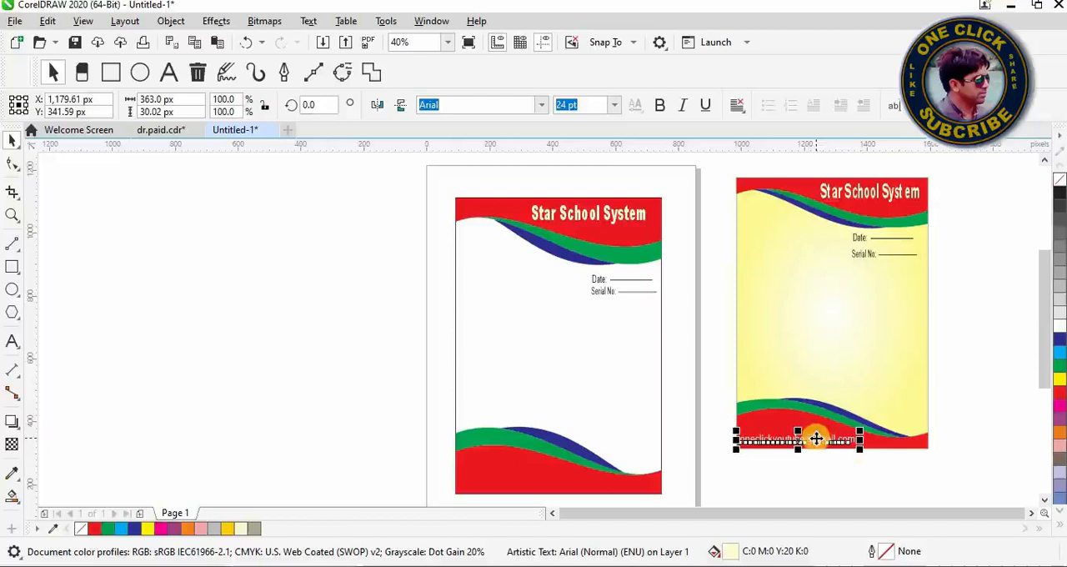
pyautogui.moveTo(815, 437); pyautogui.dragTo(560, 480)
pyautogui.click(362, 361)
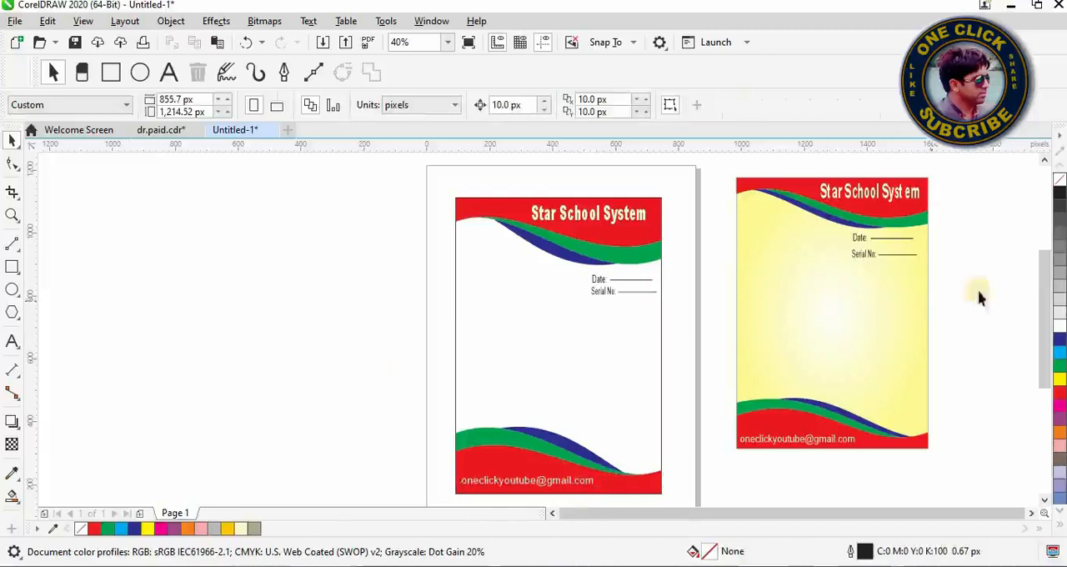
# Step: Fill the letterhead's background rectangle with solid yellow (C:0 M:0 Y:100 K:0)
pyautogui.scroll(-1, 1050, 289)
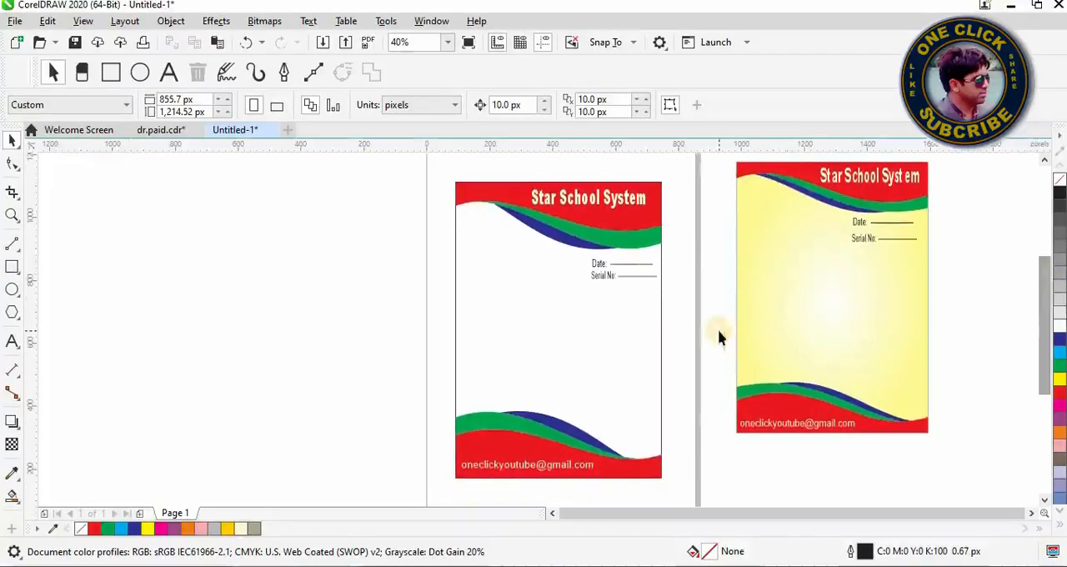
pyautogui.click(660, 345)
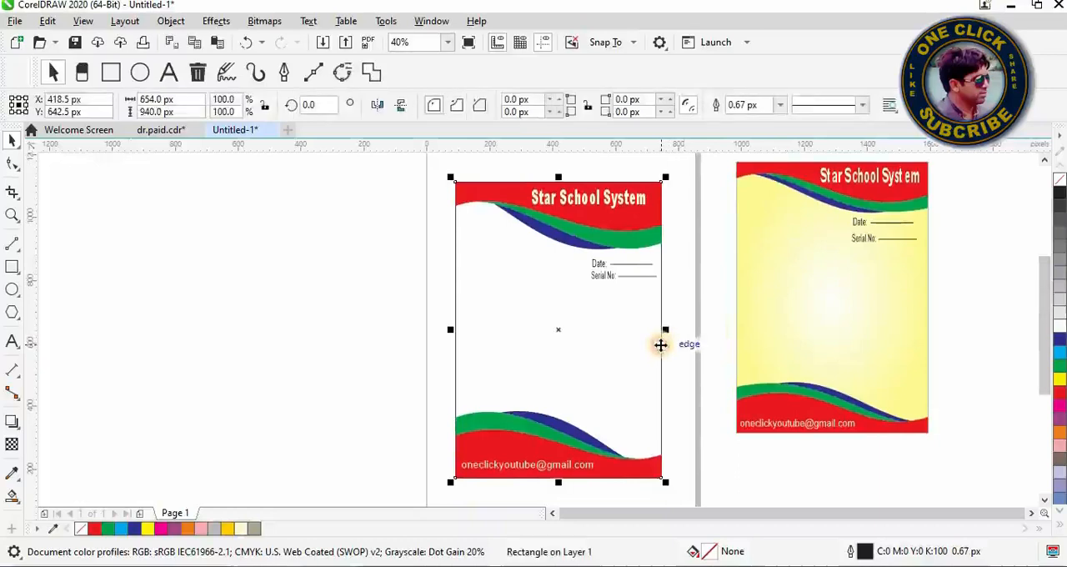
pyautogui.click(1059, 381)
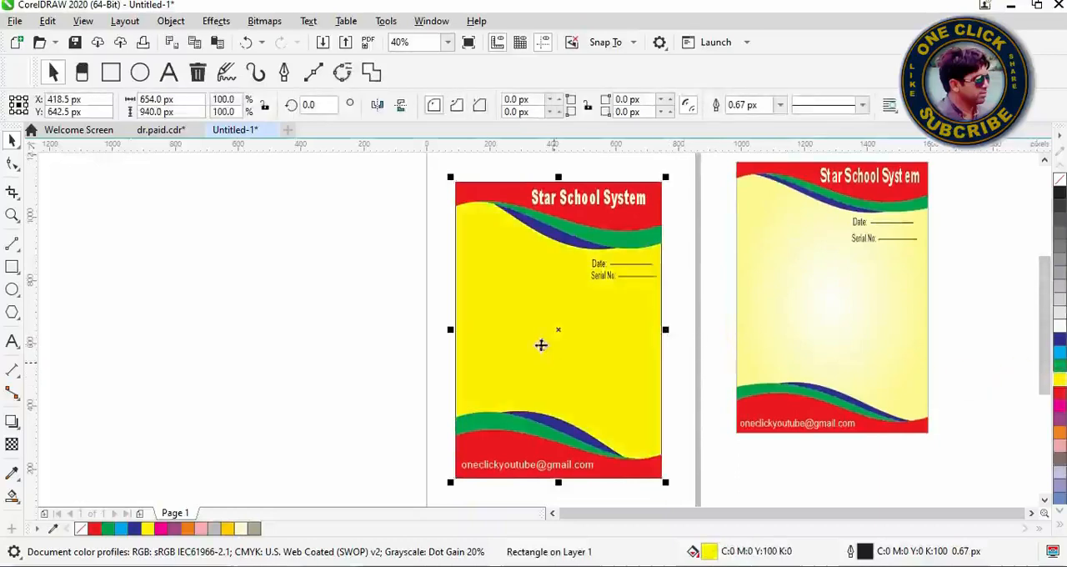
# Step: Change the background rectangle's solid yellow to an elliptical fountain fill running from a white centre to yellow edges
pyautogui.click(17, 501)
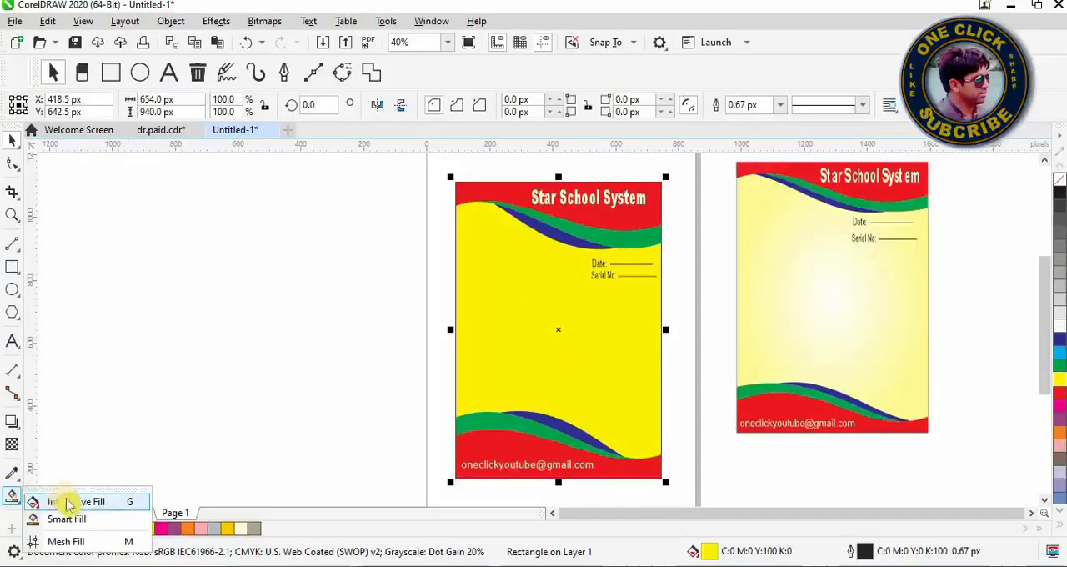
pyautogui.click(69, 503)
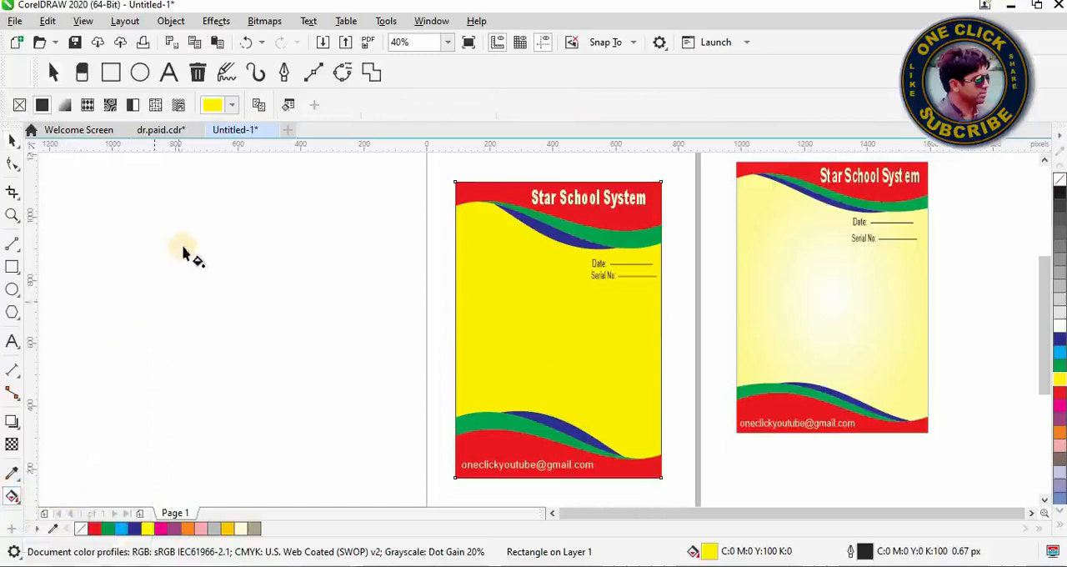
pyautogui.click(67, 107)
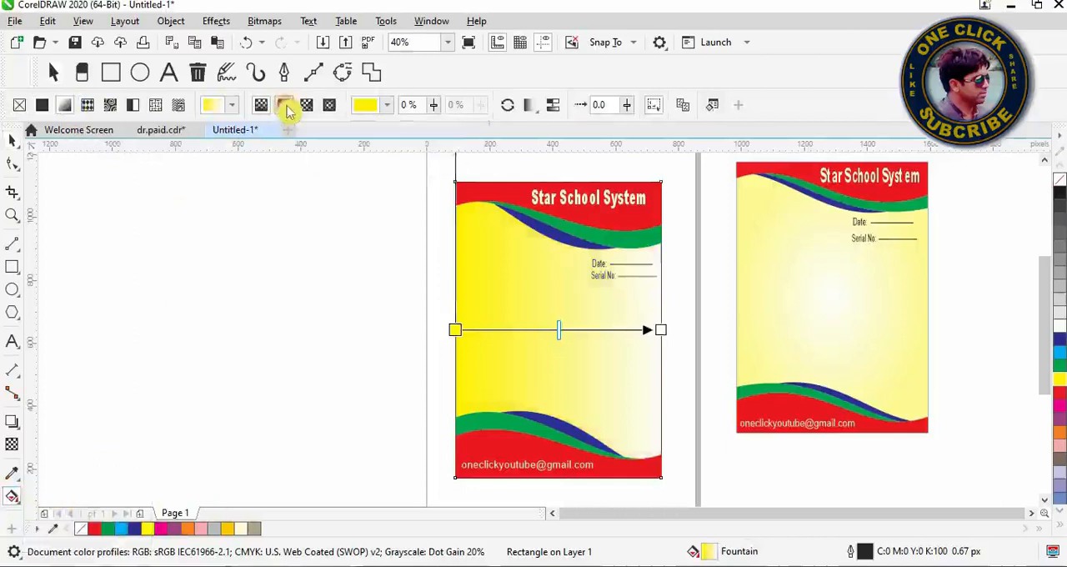
pyautogui.click(285, 108)
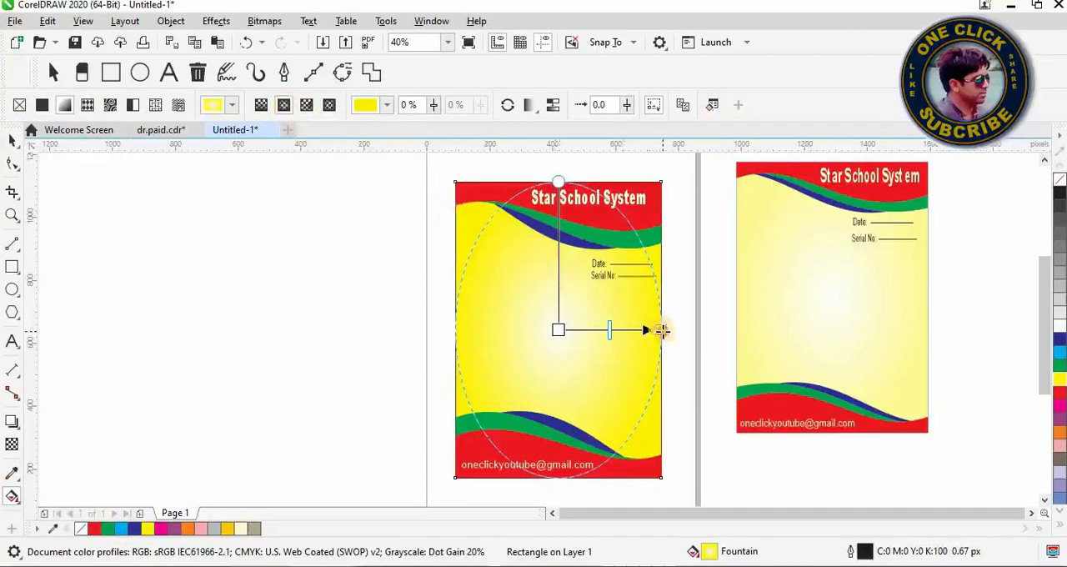
# Step: Recolour the fountain fill's outer node with the pale yellow swatch from the CMYK Palette and deselect the rectangle
pyautogui.click(660, 330)
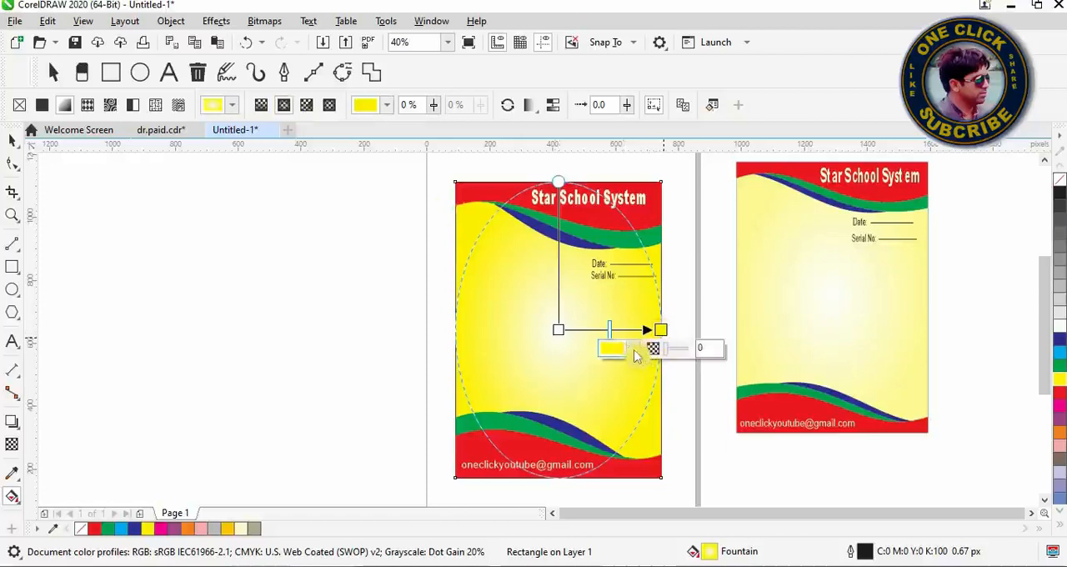
pyautogui.click(634, 350)
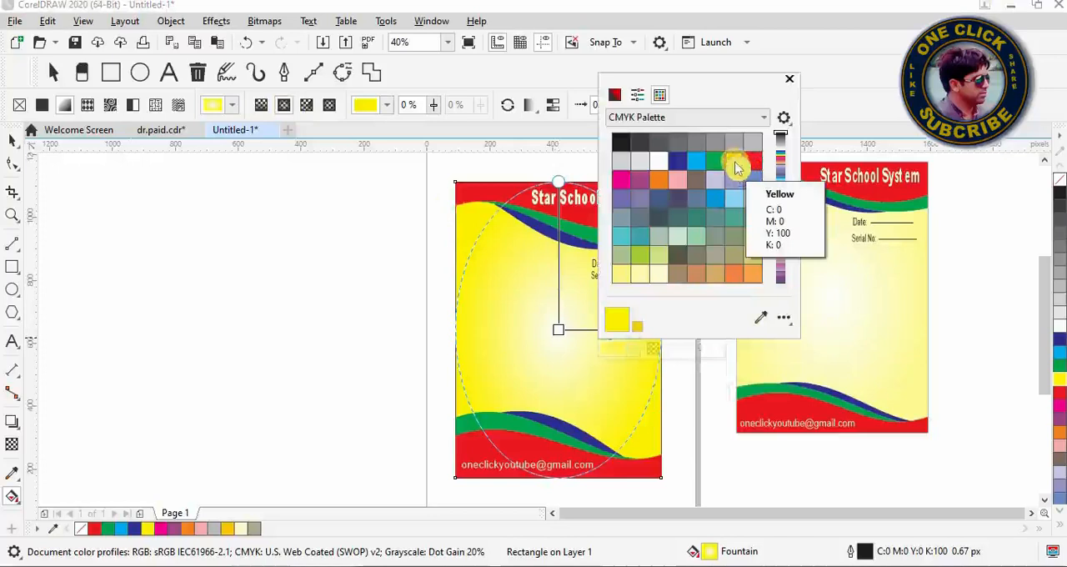
pyautogui.click(629, 273)
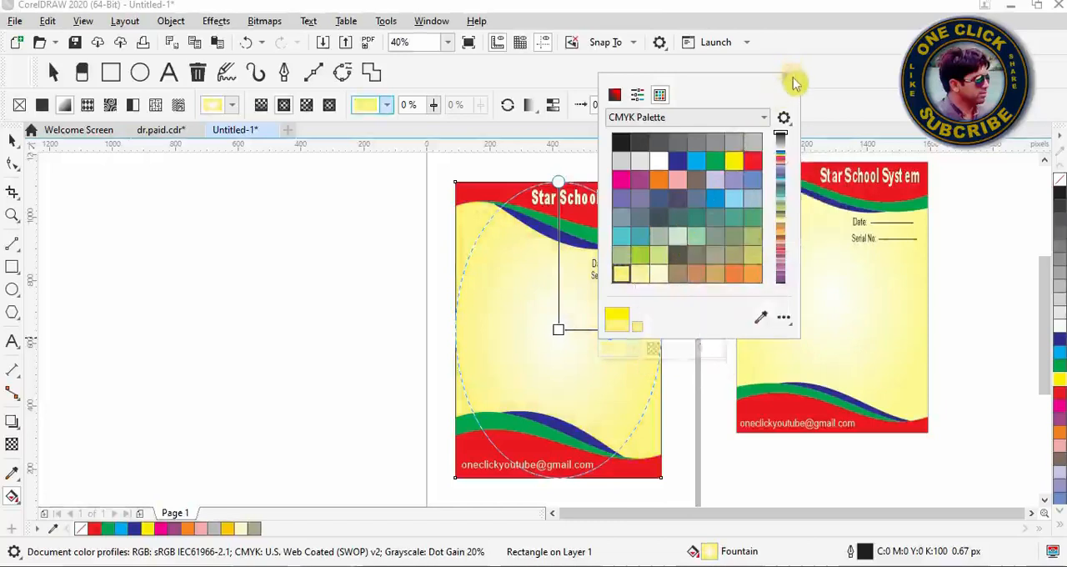
pyautogui.click(793, 82)
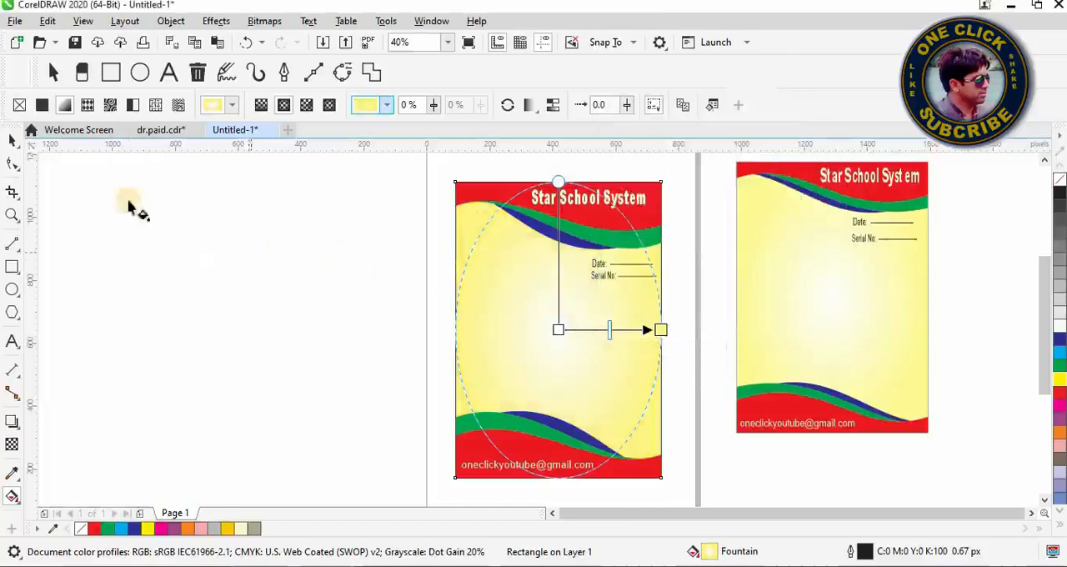
pyautogui.click(12, 140)
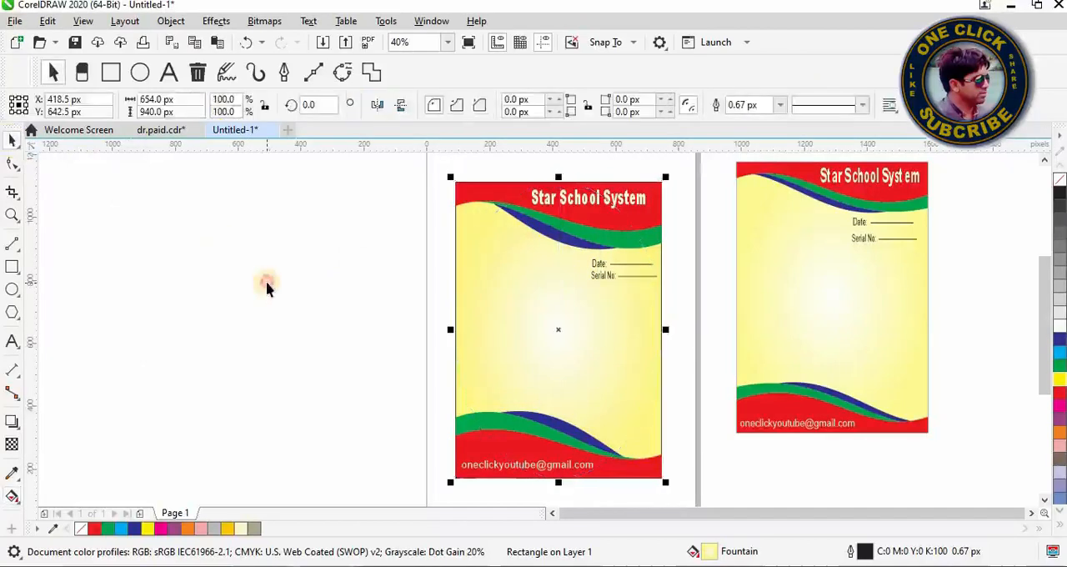
pyautogui.click(267, 286)
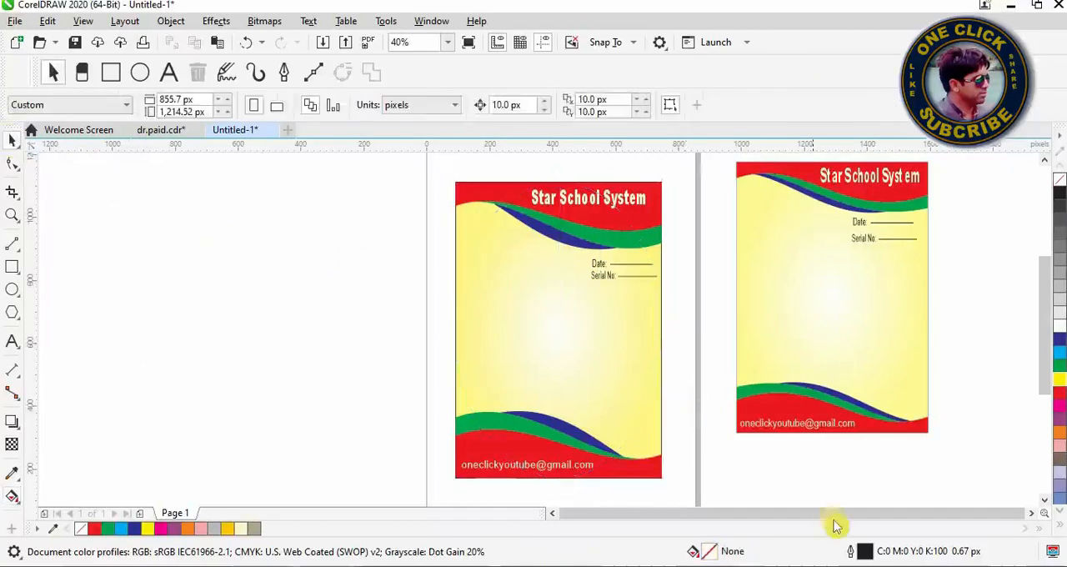